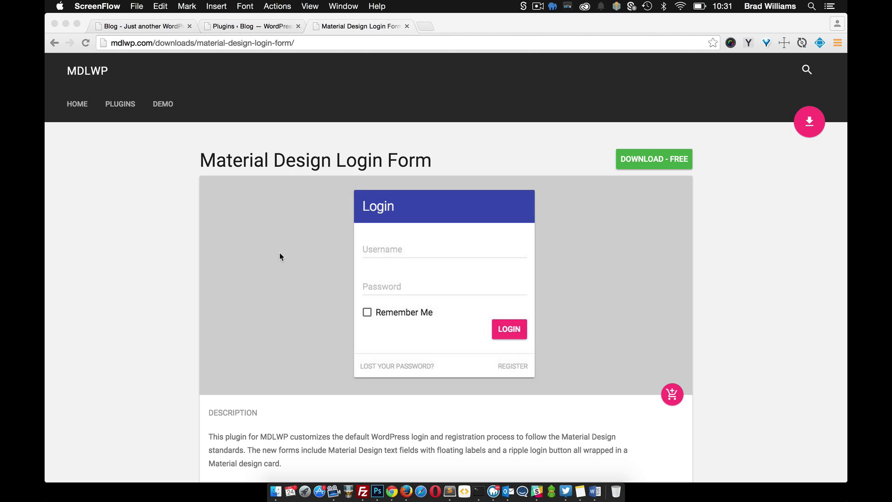
- Extract mdlwp-login.zip and open the extracted mdlwp-login folder, placing its window beside the site folder
{"action": "left_click", "coordinate": [66, 23]}
{"action": "double_click", "coordinate": [792, 62]}
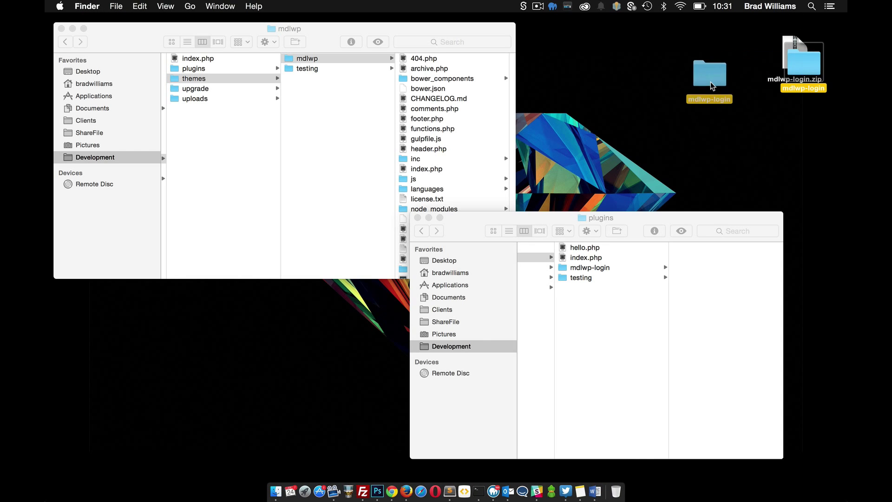
{"action": "double_click", "coordinate": [710, 82]}
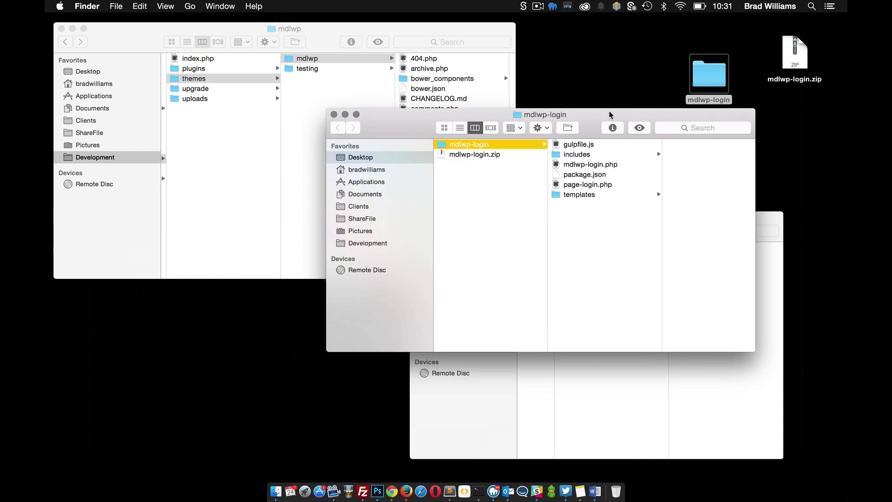
{"action": "left_click_drag", "start_coordinate": [319, 229], "coordinate": [621, 114]}
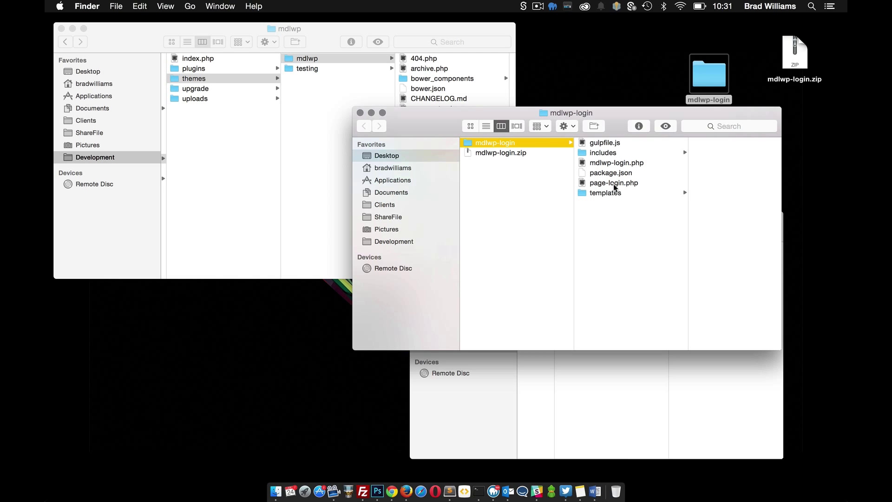
{"action": "left_click", "coordinate": [627, 184]}
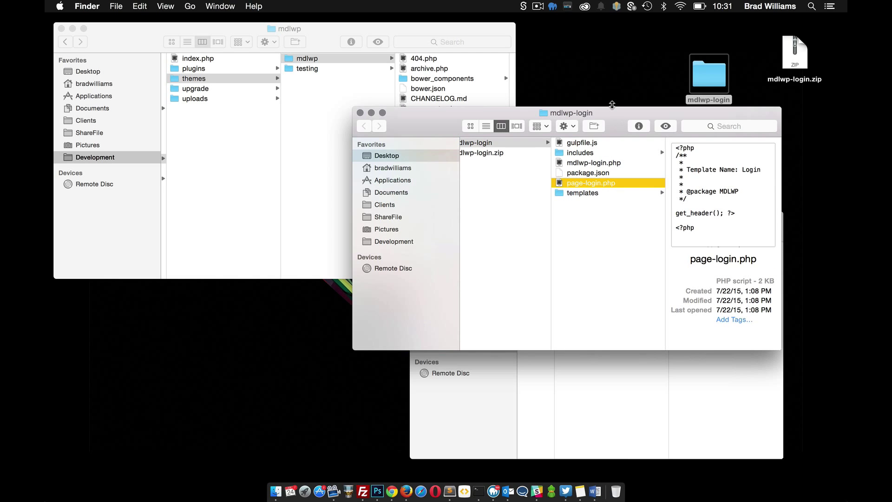
{"action": "left_click_drag", "start_coordinate": [611, 118], "coordinate": [600, 194]}
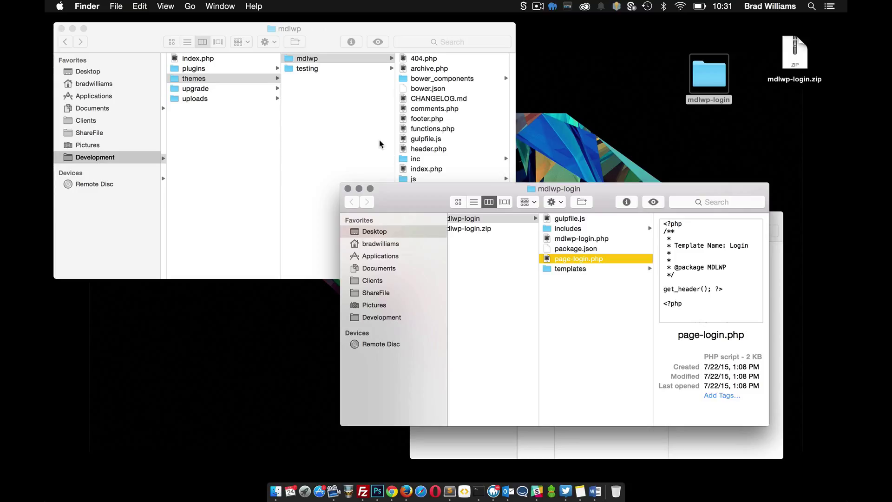
- Open the mdlwp theme's templates folder and select page-login.php in the plugin folder
{"action": "left_click", "coordinate": [323, 29]}
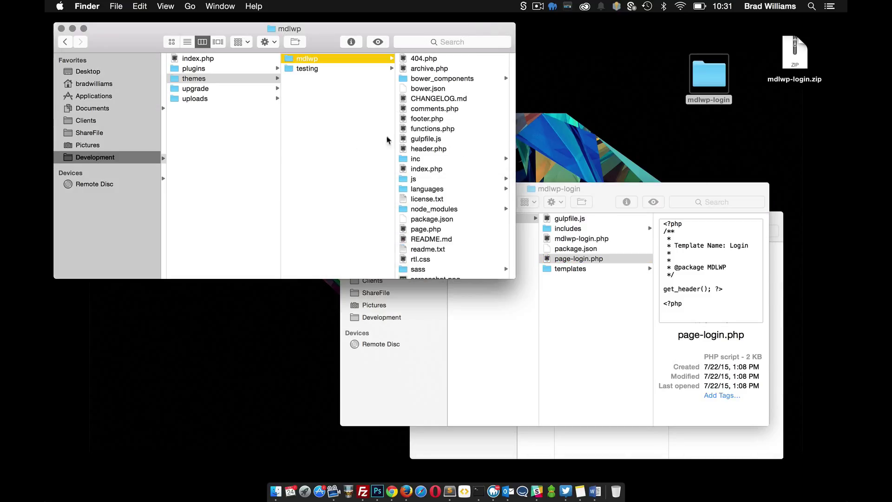
{"action": "scroll", "coordinate": [185, 98], "scroll_direction": "left", "scroll_amount": 2}
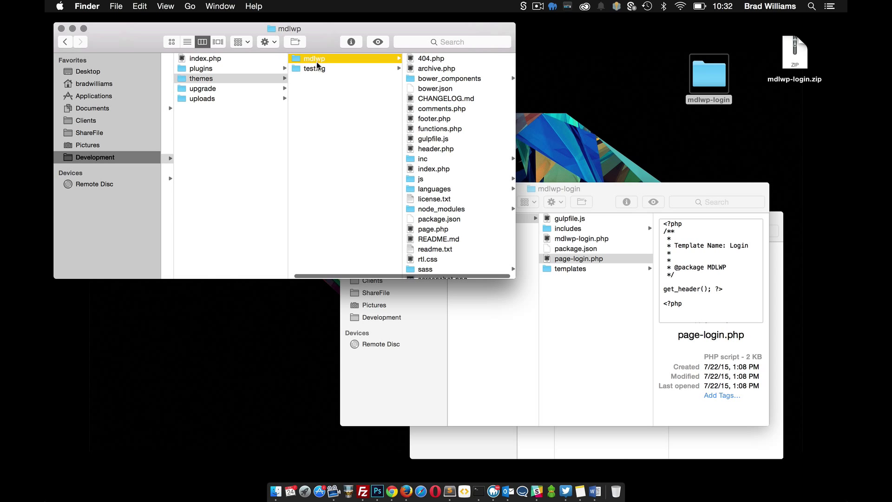
{"action": "scroll", "coordinate": [448, 212], "scroll_direction": "down", "scroll_amount": 5}
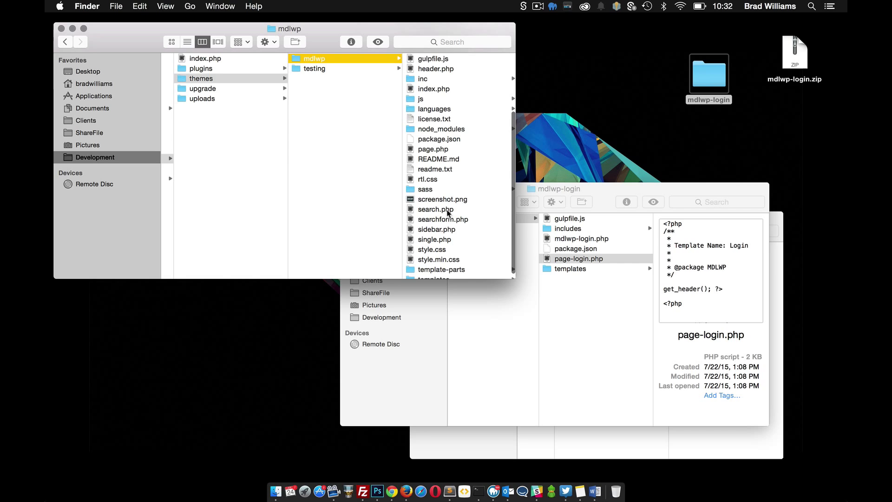
{"action": "left_click", "coordinate": [440, 272]}
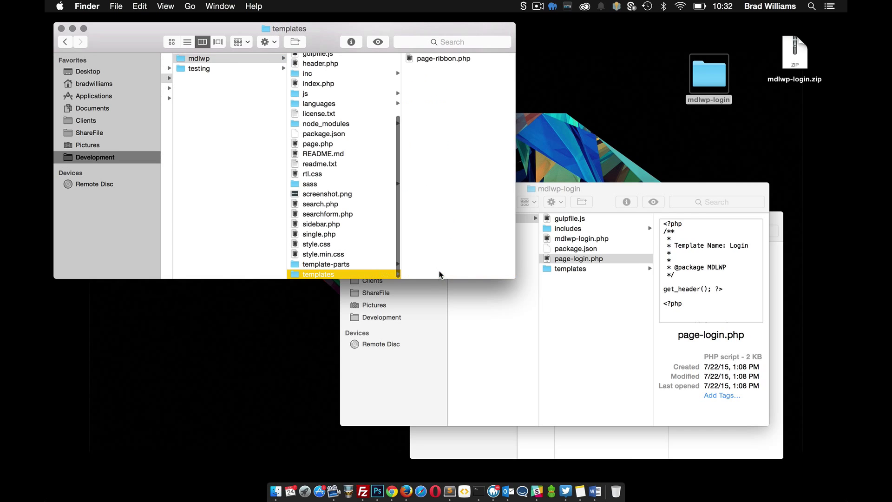
{"action": "left_click", "coordinate": [599, 258]}
{"action": "left_click", "coordinate": [599, 259]}
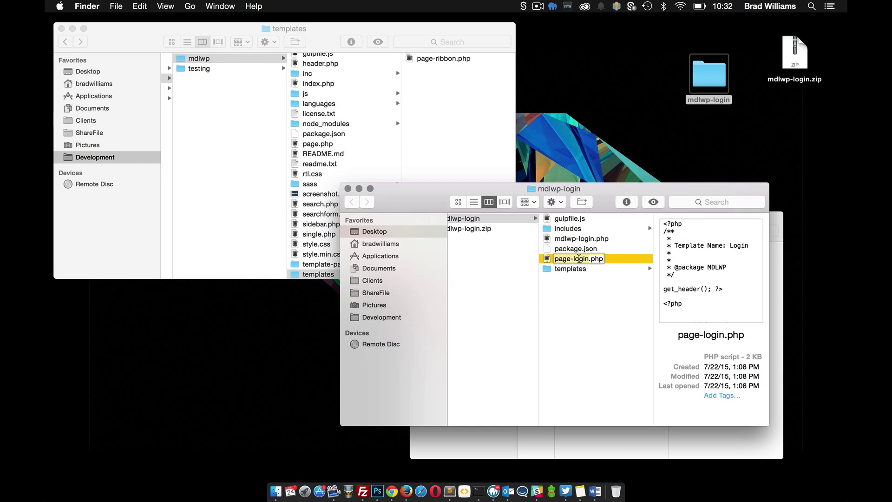
- Move page-login.php into the mdlwp theme's templates folder and confirm it landed there
{"action": "left_click_drag", "start_coordinate": [611, 259], "coordinate": [481, 120]}
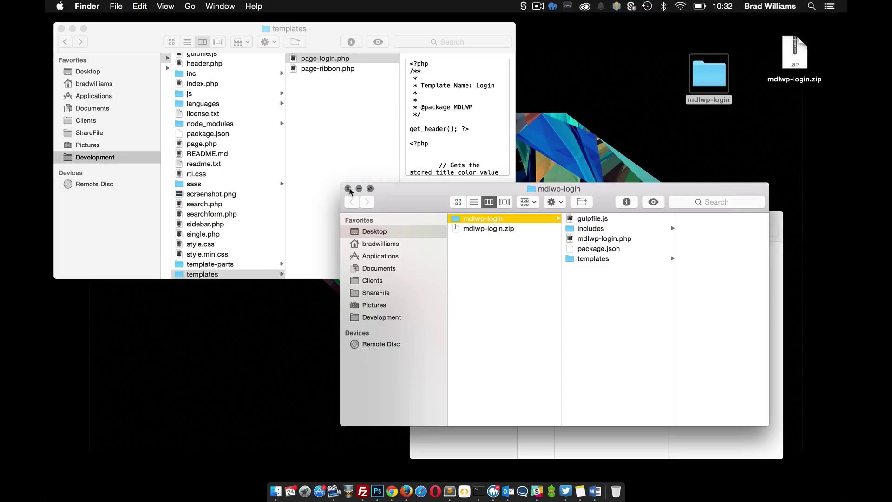
{"action": "left_click", "coordinate": [241, 29]}
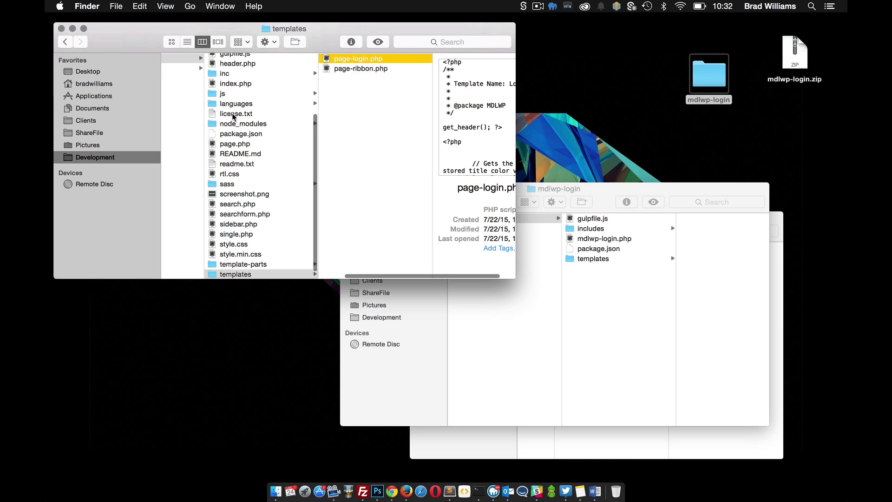
{"action": "scroll", "coordinate": [233, 117], "scroll_direction": "left", "scroll_amount": 5}
{"action": "scroll", "coordinate": [233, 117], "scroll_direction": "left", "scroll_amount": 8}
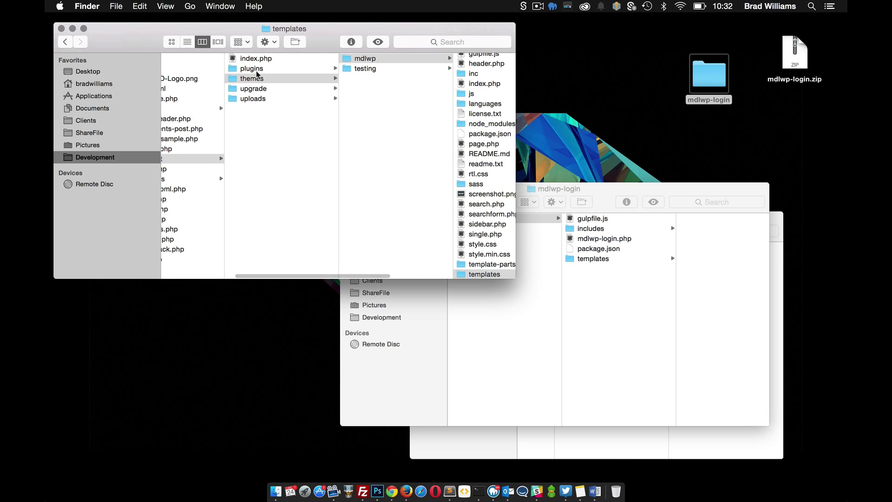
- Open plugins/mdlwp-login in the site folder to confirm the plugin is installed
{"action": "left_click", "coordinate": [258, 70]}
{"action": "left_click", "coordinate": [373, 79]}
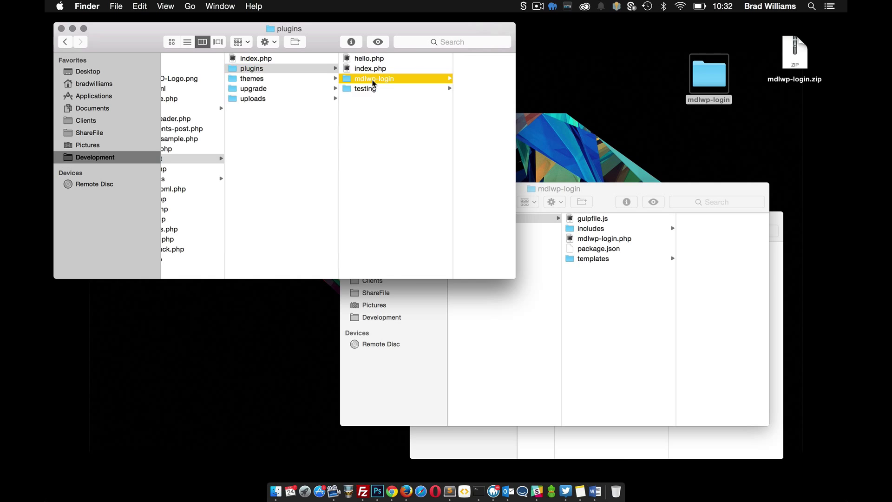
{"action": "scroll", "coordinate": [326, 79], "scroll_direction": "left", "scroll_amount": 2}
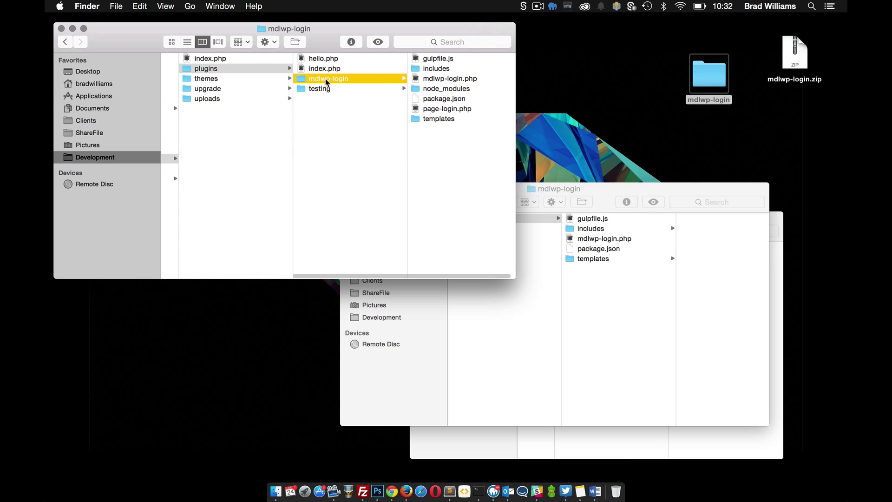
- Bring Chrome's Material Design Login Form window forward and switch to the local Blog tab
{"action": "right_click", "coordinate": [395, 494]}
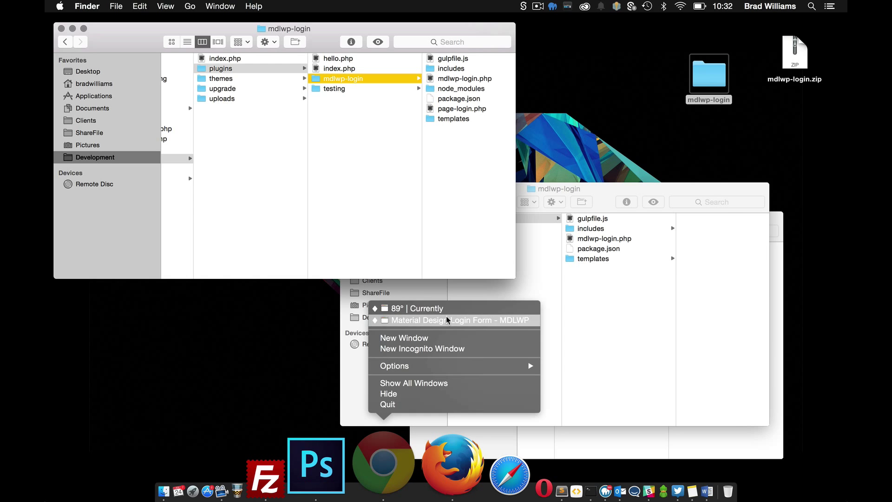
{"action": "left_click", "coordinate": [446, 319]}
{"action": "left_click", "coordinate": [159, 26]}
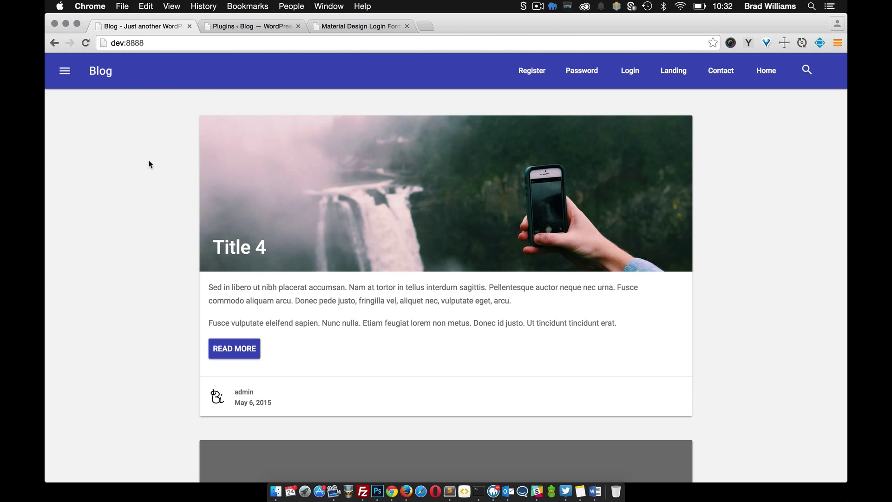
- Activate the Material Design Login Form plugin from the Installed Plugins list
{"action": "left_click", "coordinate": [241, 26]}
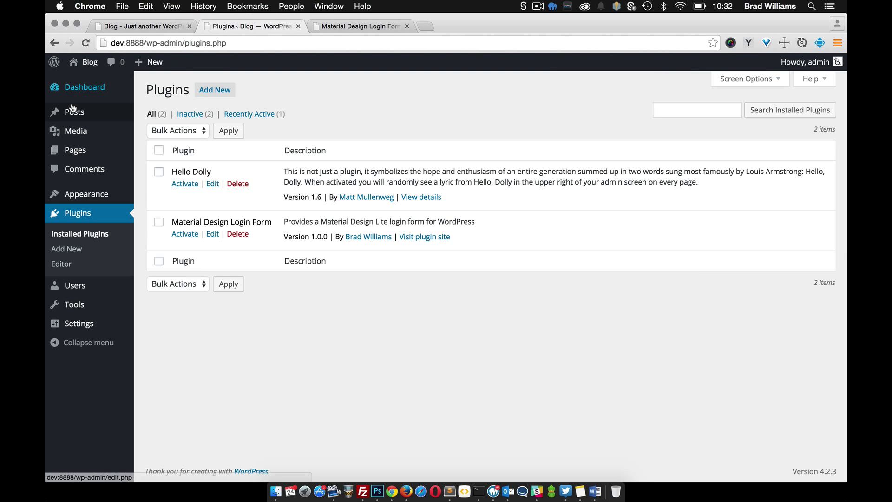
{"action": "left_click", "coordinate": [83, 238]}
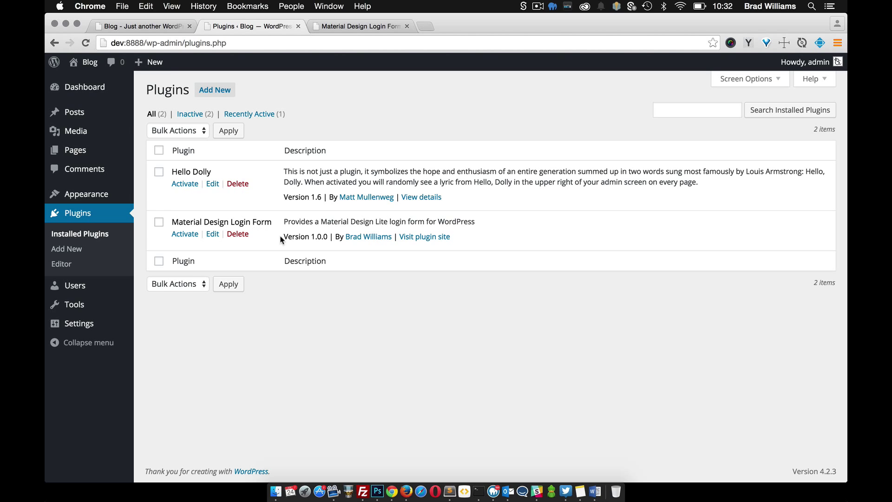
{"action": "left_click", "coordinate": [186, 234]}
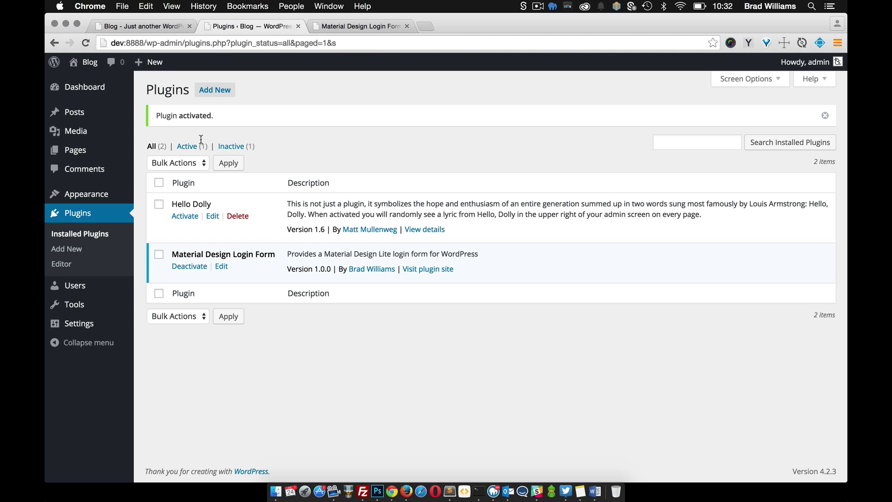
{"action": "left_click", "coordinate": [76, 150]}
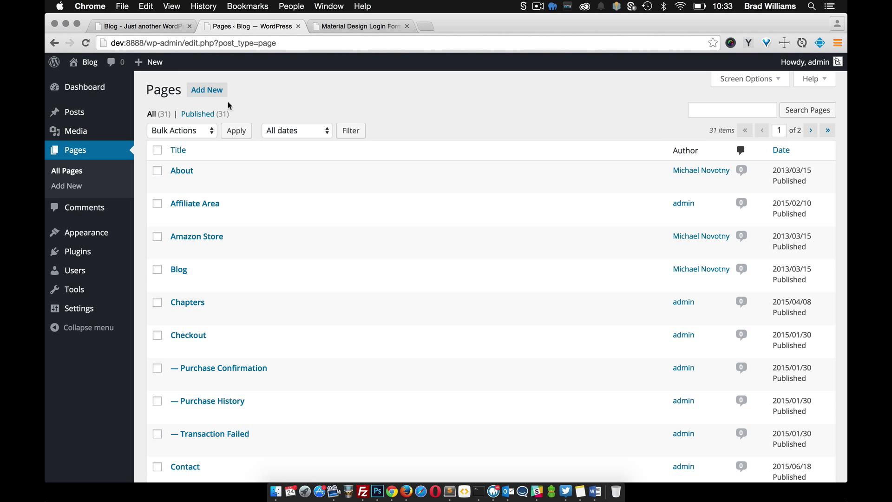
- Find the Login page in the Pages list and open it in the editor
{"action": "scroll", "coordinate": [189, 192], "scroll_direction": "down", "scroll_amount": 10}
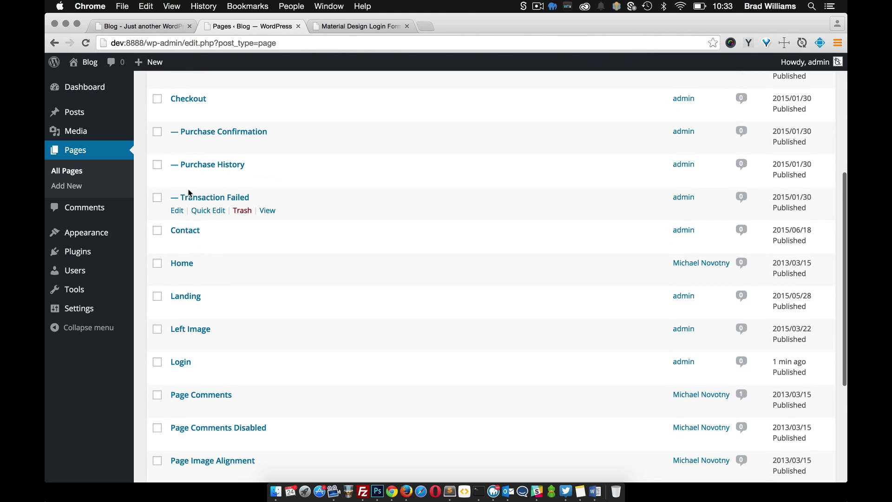
{"action": "scroll", "coordinate": [240, 334], "scroll_direction": "down", "scroll_amount": 2}
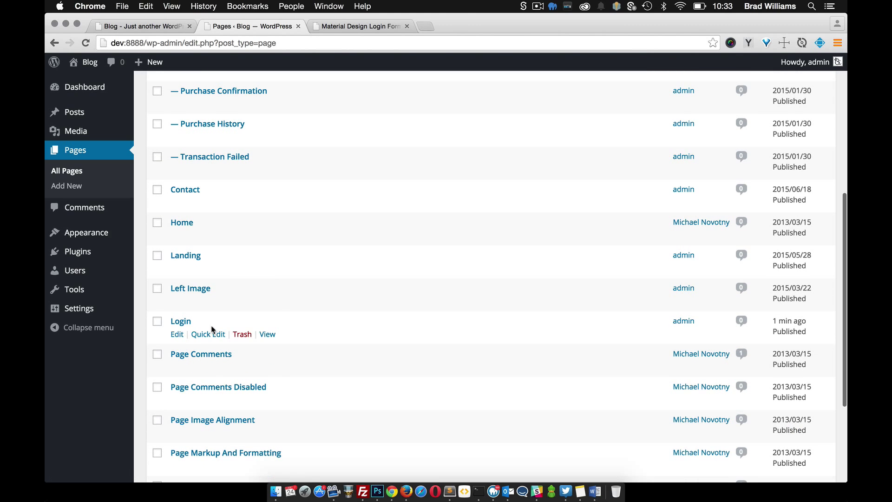
{"action": "scroll", "coordinate": [273, 320], "scroll_direction": "down", "scroll_amount": 7}
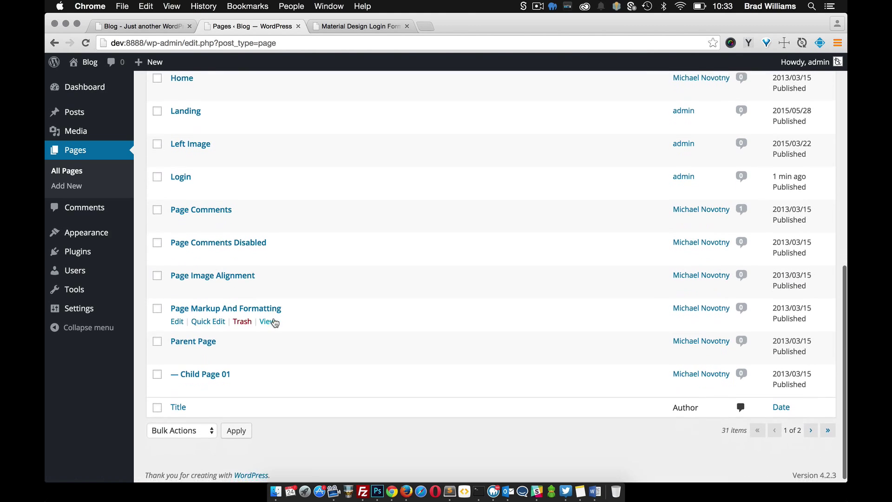
{"action": "left_click", "coordinate": [811, 426]}
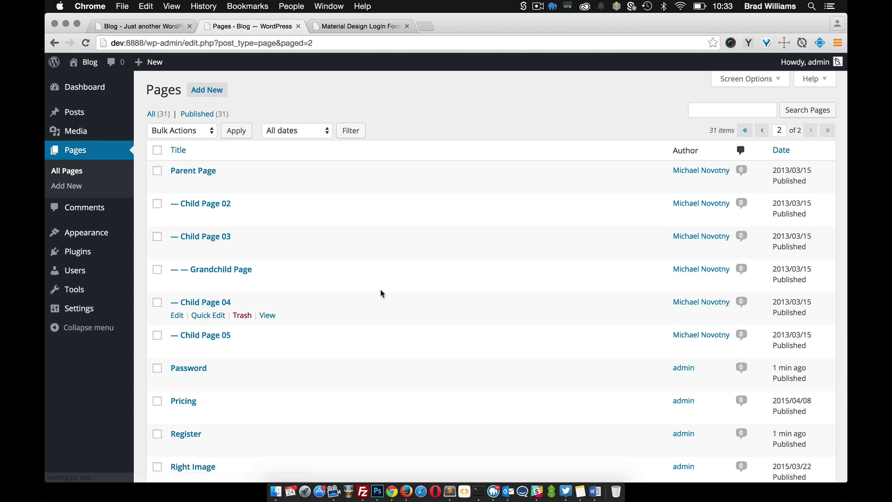
{"action": "scroll", "coordinate": [406, 346], "scroll_direction": "down", "scroll_amount": 4}
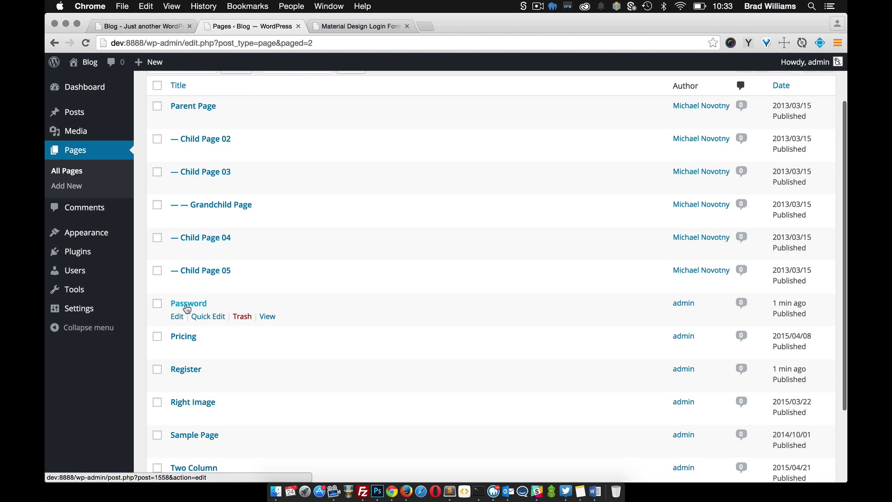
{"action": "scroll", "coordinate": [255, 318], "scroll_direction": "down", "scroll_amount": 2}
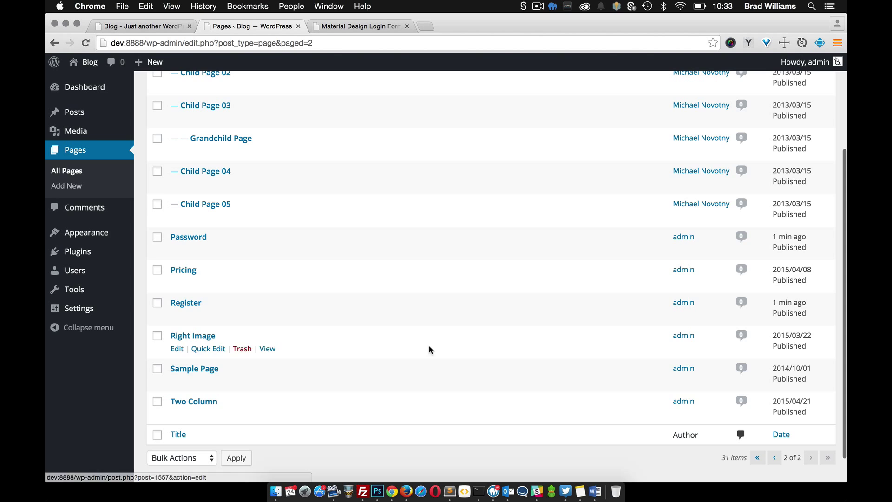
{"action": "left_click", "coordinate": [775, 459]}
{"action": "scroll", "coordinate": [317, 353], "scroll_direction": "down", "scroll_amount": 10}
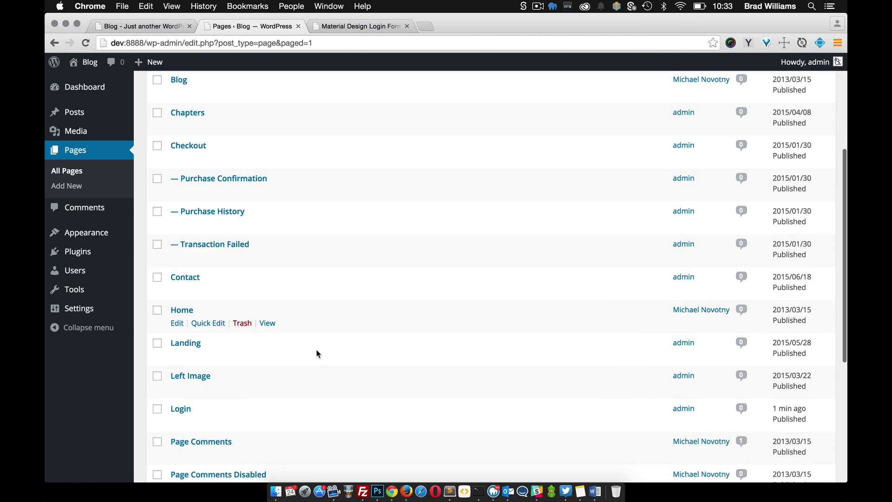
{"action": "scroll", "coordinate": [196, 321], "scroll_direction": "down", "scroll_amount": 1}
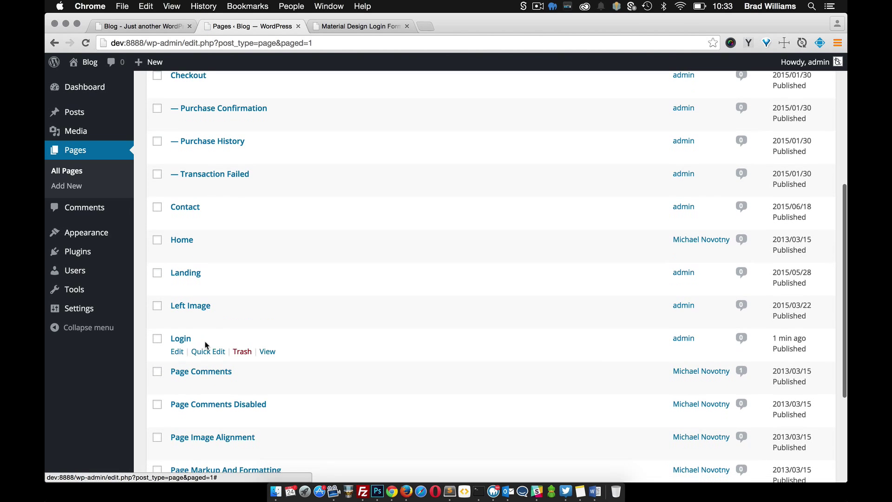
{"action": "left_click", "coordinate": [177, 352]}
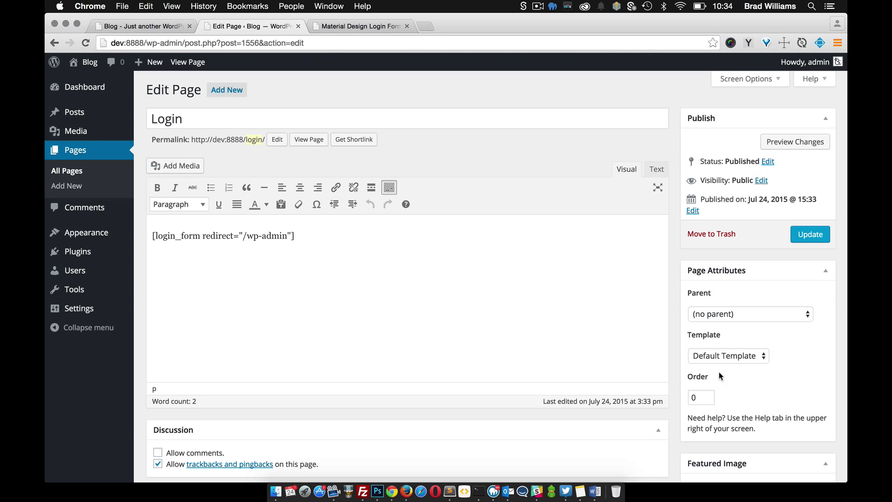
- Set the Login page's Page Attributes template to Login and update the page
{"action": "left_click", "coordinate": [743, 357]}
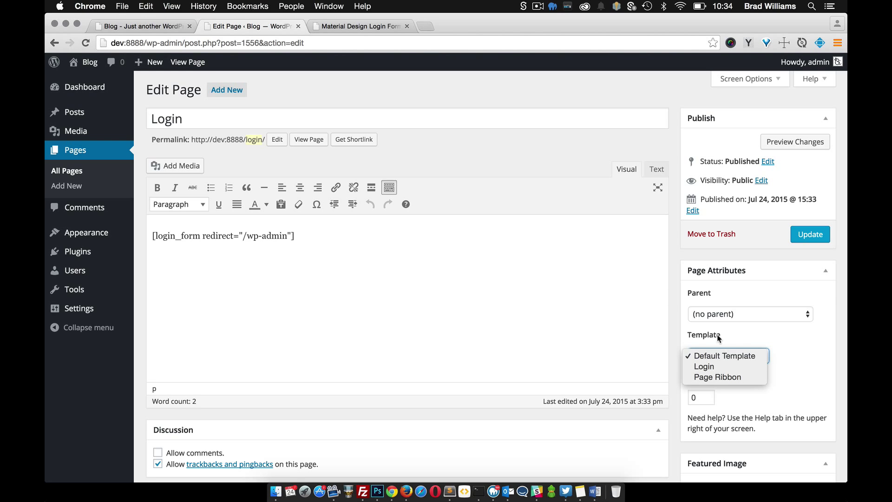
{"action": "left_click", "coordinate": [720, 366]}
{"action": "left_click", "coordinate": [812, 235]}
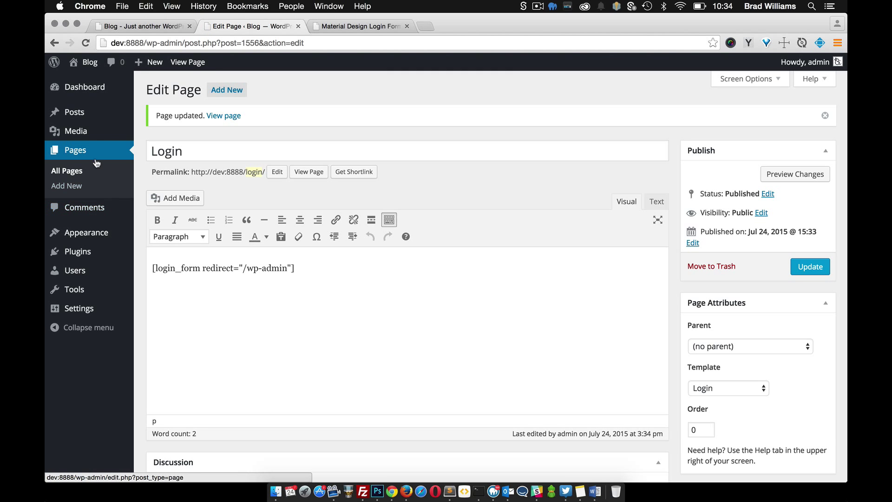
{"action": "left_click", "coordinate": [78, 170]}
- Open the Password page from the second Pages list page, set its template to Login, and update
{"action": "scroll", "coordinate": [255, 273], "scroll_direction": "down", "scroll_amount": 6}
{"action": "scroll", "coordinate": [661, 394], "scroll_direction": "down", "scroll_amount": 5}
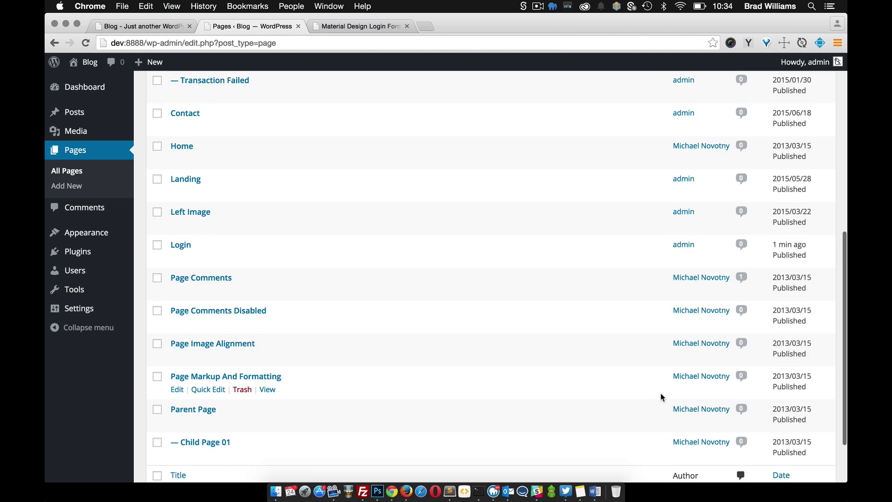
{"action": "left_click", "coordinate": [810, 425]}
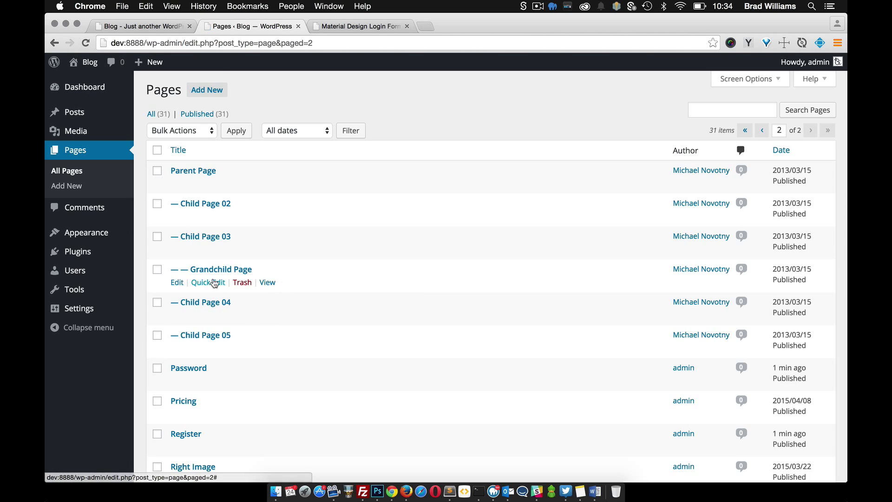
{"action": "scroll", "coordinate": [215, 282], "scroll_direction": "down", "scroll_amount": 3}
{"action": "left_click", "coordinate": [176, 285]}
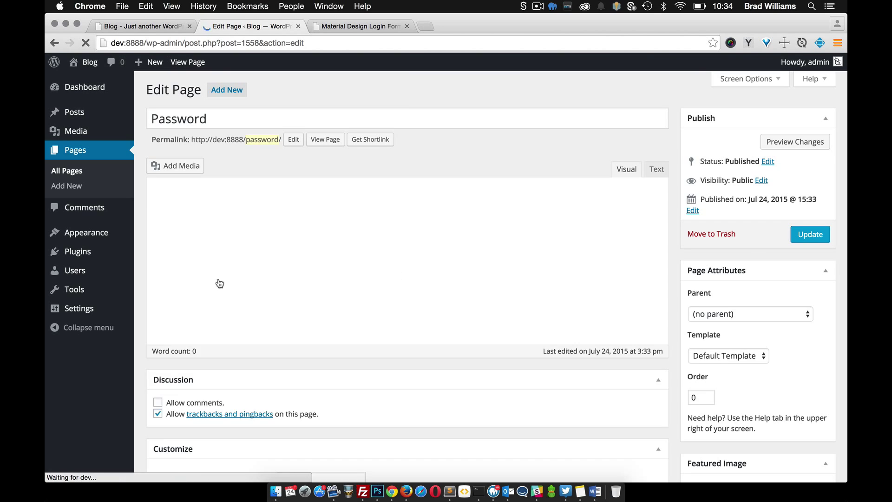
{"action": "left_click", "coordinate": [753, 357]}
{"action": "left_click", "coordinate": [746, 367]}
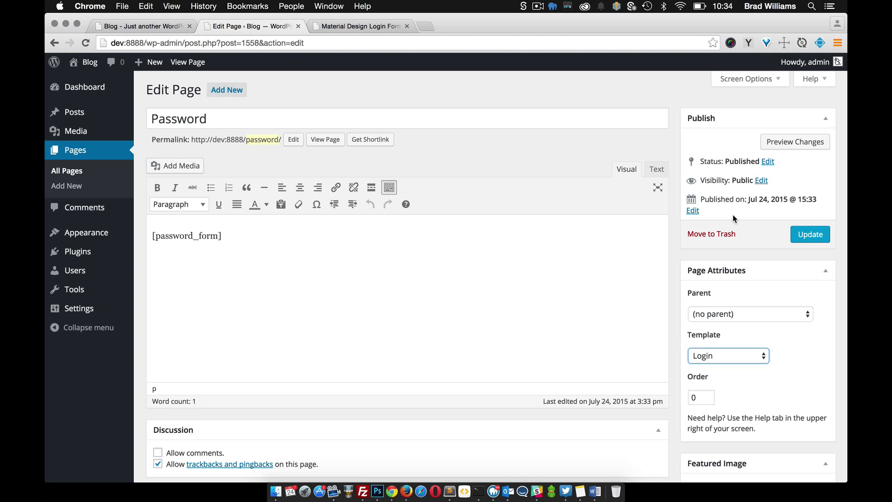
{"action": "left_click", "coordinate": [809, 234]}
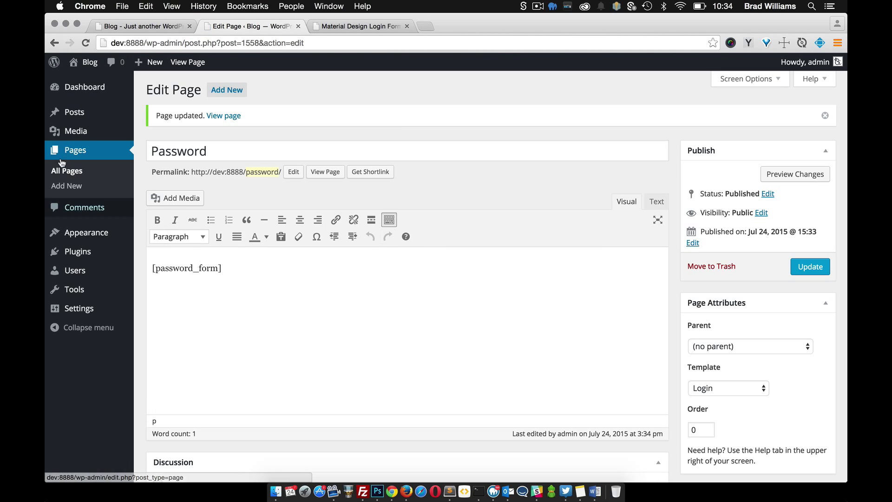
{"action": "left_click", "coordinate": [65, 171]}
{"action": "scroll", "coordinate": [416, 316], "scroll_direction": "down", "scroll_amount": 10}
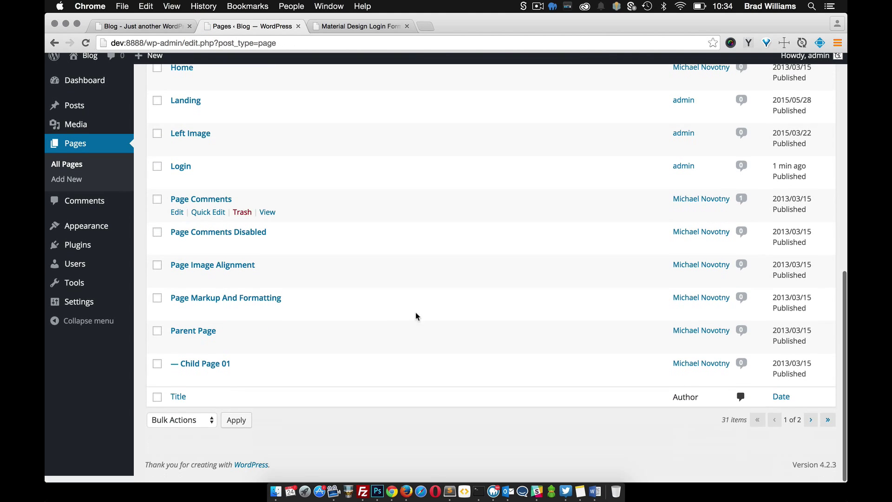
{"action": "left_click", "coordinate": [811, 420]}
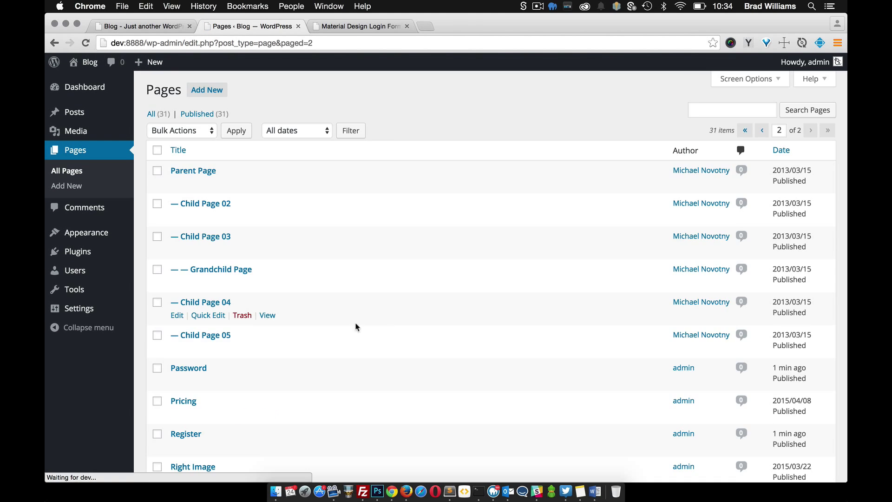
- Open the Register page, switch its template to Login, and update it
{"action": "scroll", "coordinate": [267, 322], "scroll_direction": "down", "scroll_amount": 5}
{"action": "left_click", "coordinate": [177, 285]}
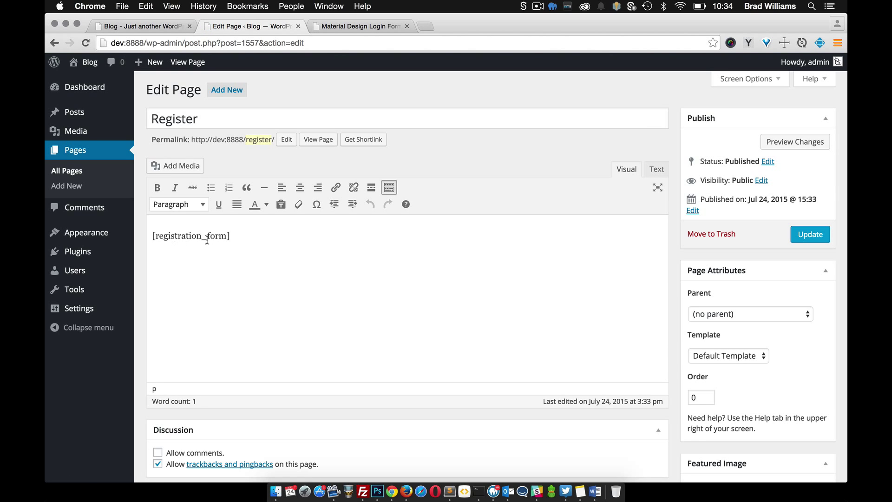
{"action": "left_click", "coordinate": [713, 355]}
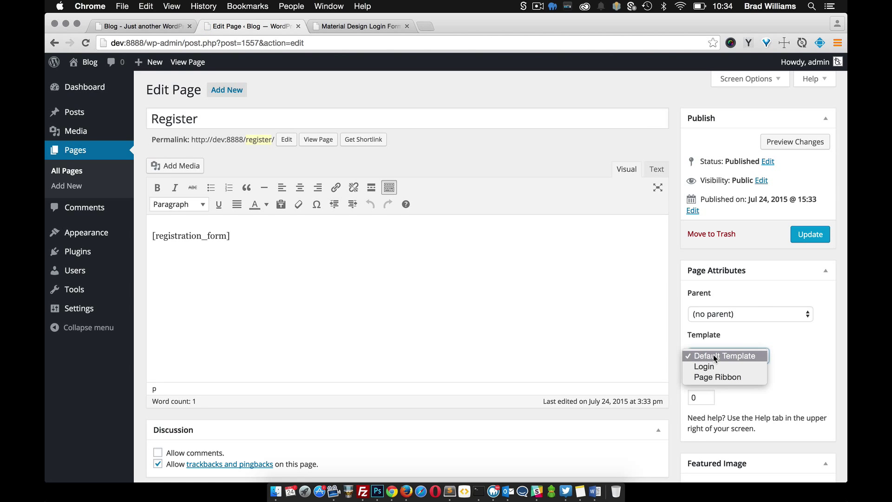
{"action": "left_click", "coordinate": [715, 362]}
{"action": "left_click", "coordinate": [821, 237]}
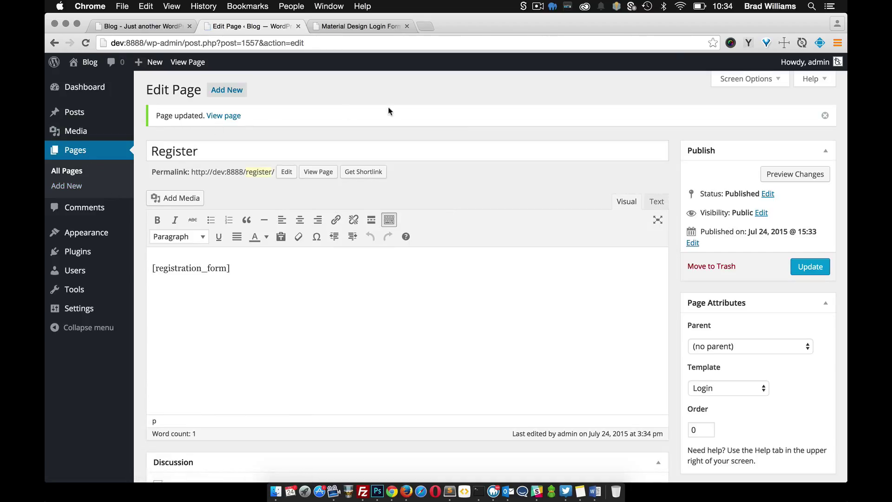
- Log out of the admin account and enter username admin on the Material Design login card
{"action": "mouse_move", "coordinate": [806, 62]}
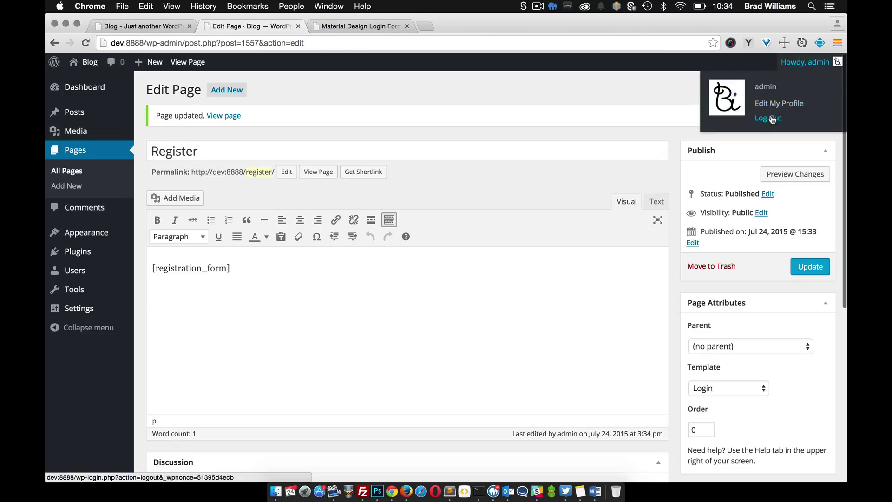
{"action": "left_click", "coordinate": [769, 118]}
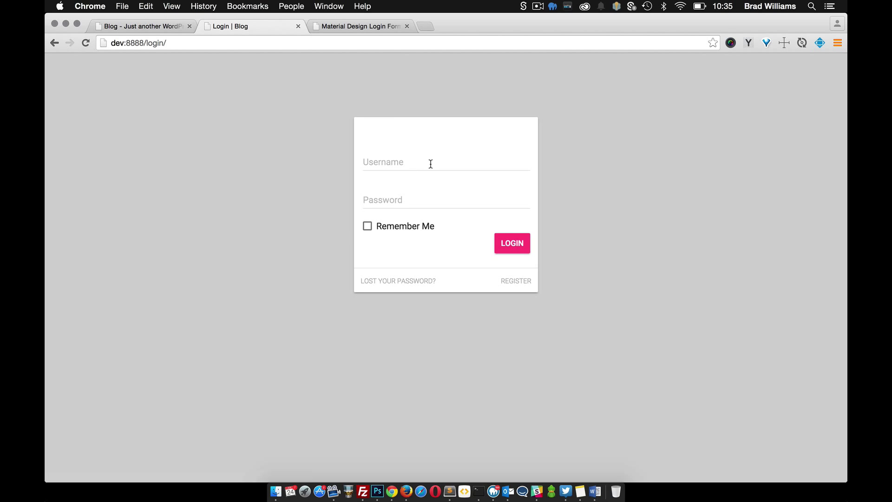
{"action": "left_click", "coordinate": [395, 163]}
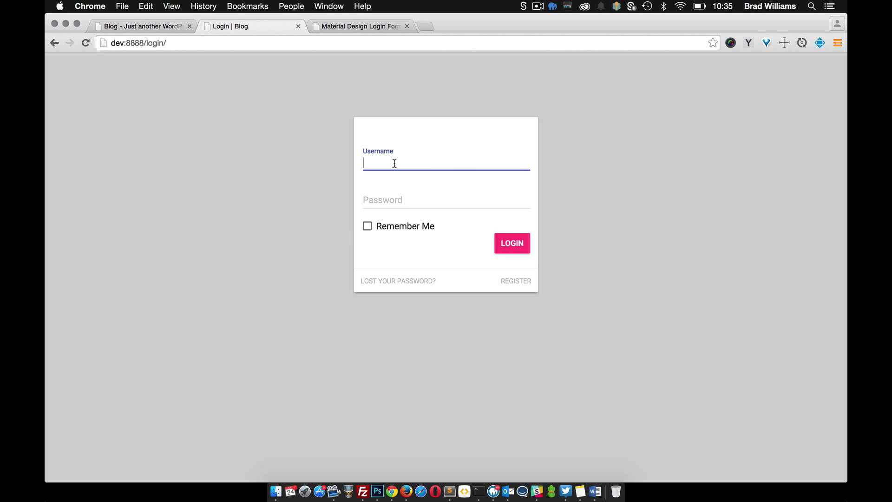
{"action": "type", "text": "admin"}
{"action": "key", "text": "Tab"}
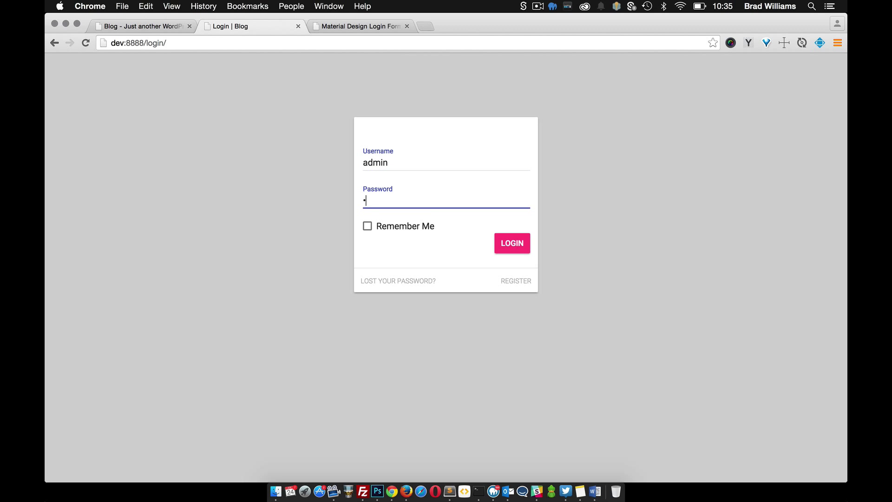
- Sign in and open the Login page for editing from All Pages
{"action": "key", "text": "Return"}
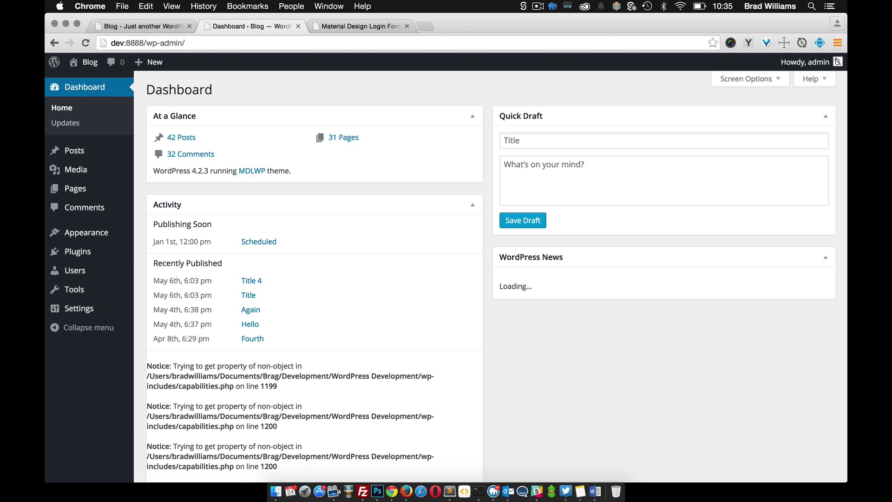
{"action": "mouse_move", "coordinate": [85, 196]}
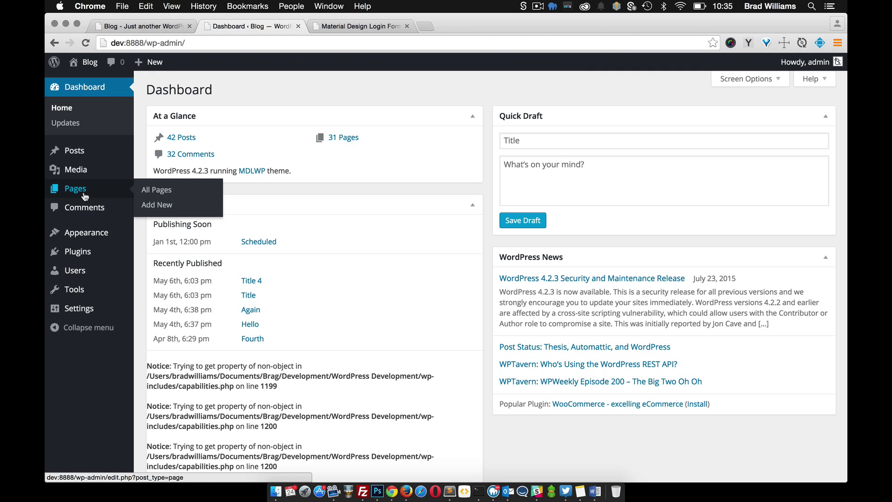
{"action": "left_click", "coordinate": [148, 190]}
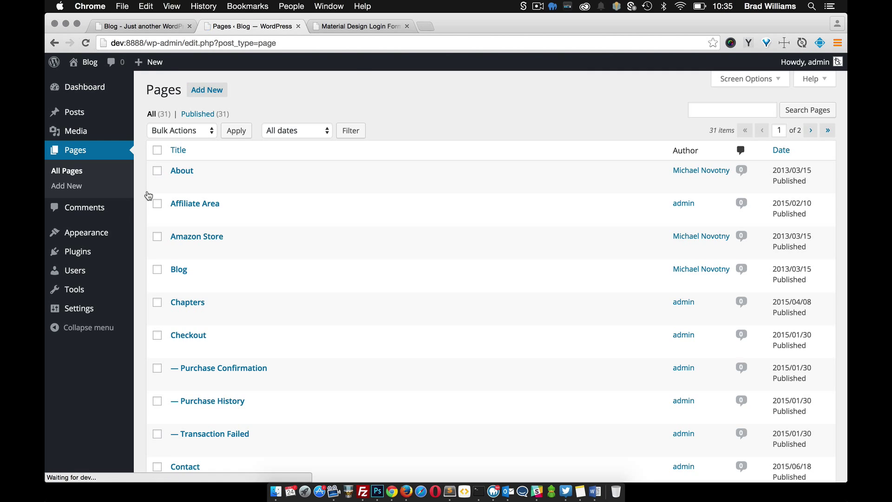
{"action": "scroll", "coordinate": [261, 255], "scroll_direction": "down", "scroll_amount": 1}
{"action": "scroll", "coordinate": [261, 255], "scroll_direction": "down", "scroll_amount": 5}
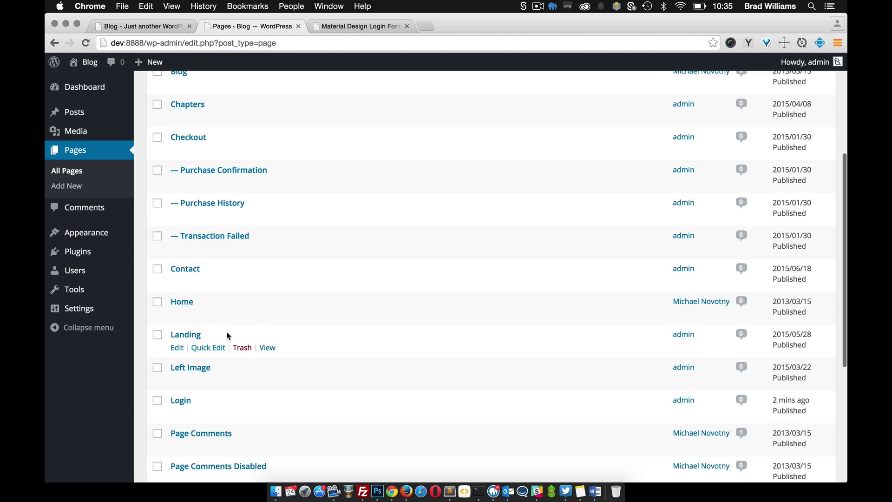
{"action": "left_click", "coordinate": [175, 394]}
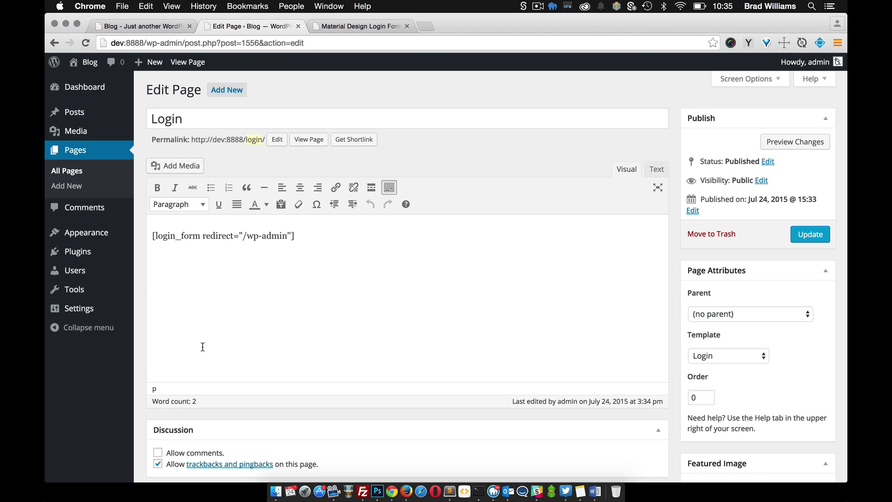
- Set Login Customization's card background to blue and card title to Login, then update the page
{"action": "scroll", "coordinate": [202, 347], "scroll_direction": "down", "scroll_amount": 10}
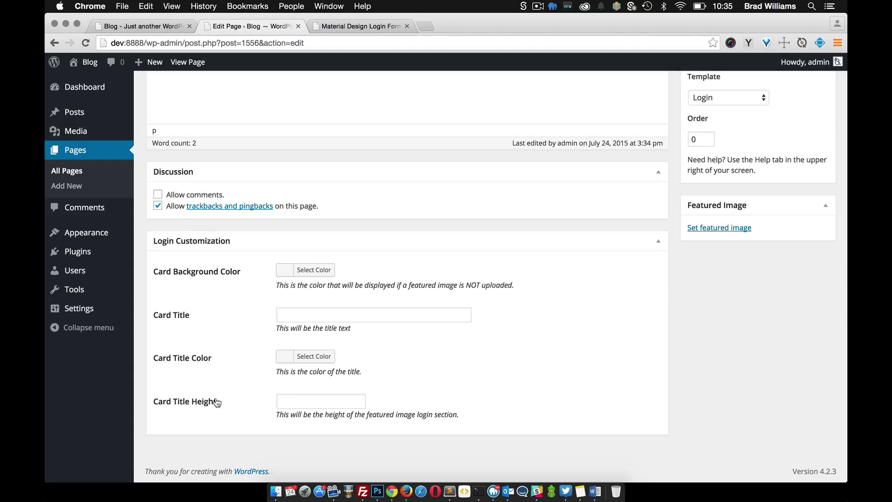
{"action": "scroll", "coordinate": [539, 316], "scroll_direction": "up", "scroll_amount": 2}
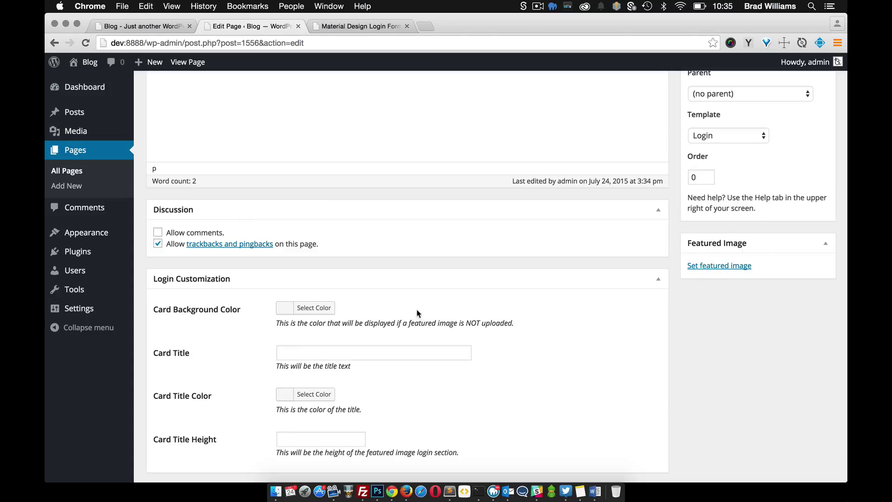
{"action": "left_click", "coordinate": [321, 311]}
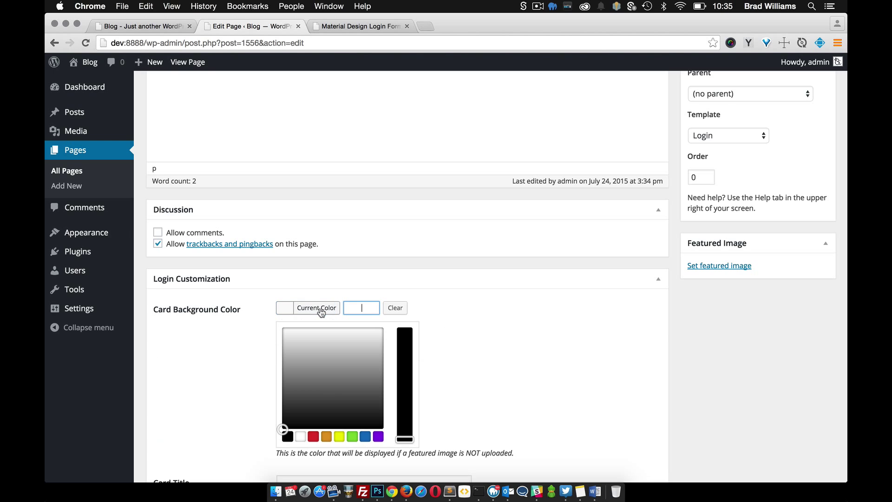
{"action": "left_click", "coordinate": [367, 436]}
{"action": "left_click", "coordinate": [479, 357]}
{"action": "left_click", "coordinate": [305, 358]}
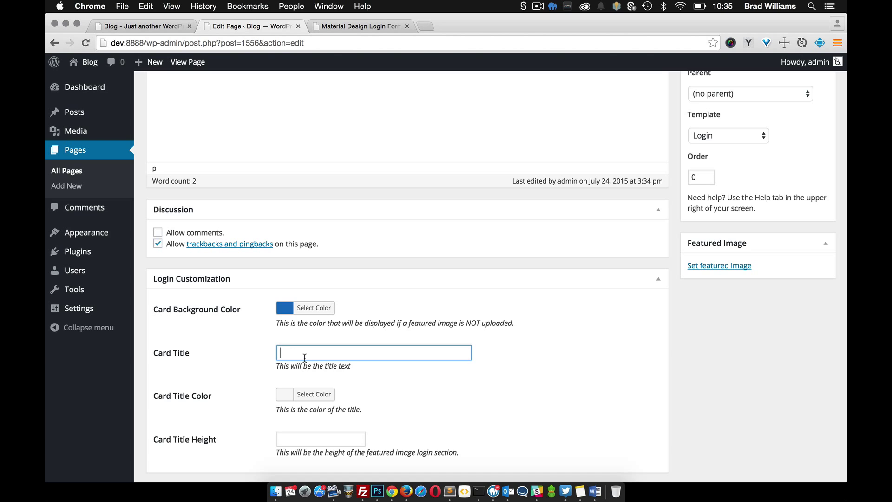
{"action": "left_click", "coordinate": [229, 360]}
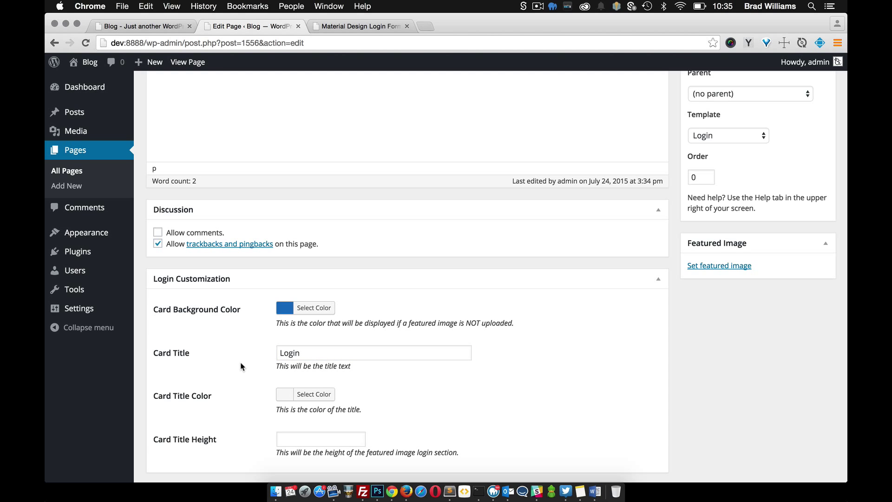
{"action": "scroll", "coordinate": [241, 362], "scroll_direction": "down", "scroll_amount": 2}
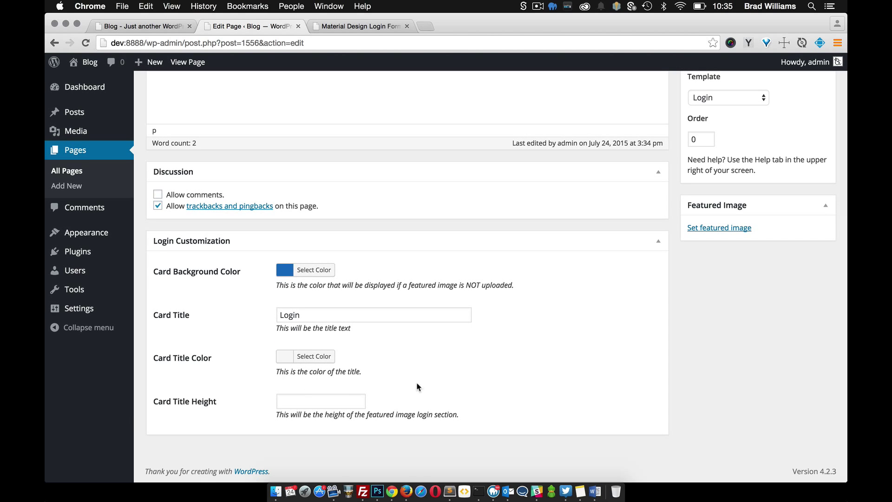
{"action": "scroll", "coordinate": [588, 352], "scroll_direction": "up", "scroll_amount": 10}
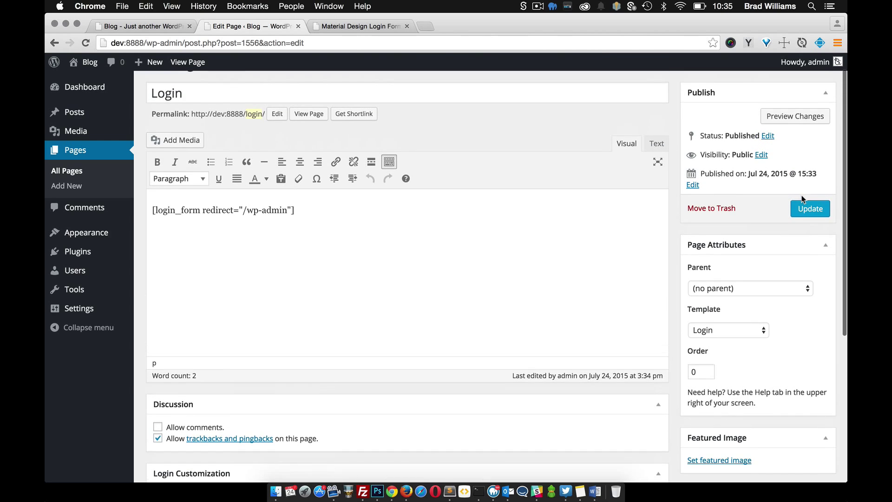
{"action": "left_click", "coordinate": [805, 209]}
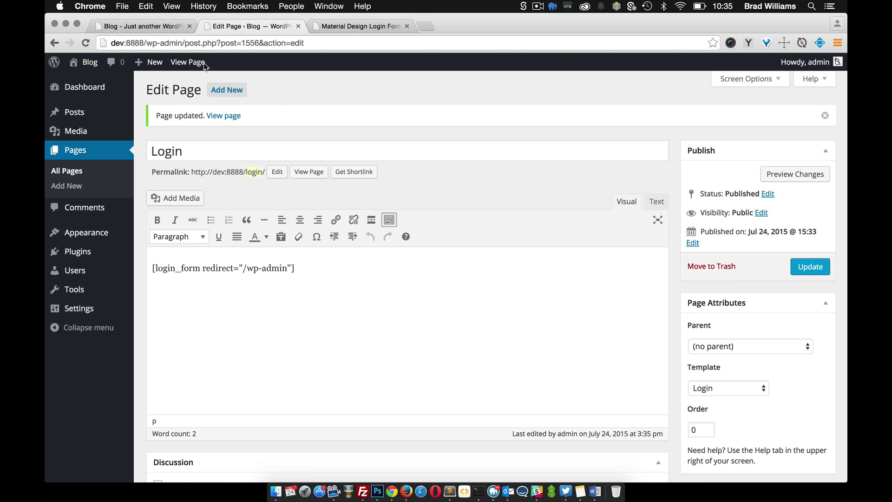
- Log out to preview the blue Login card, then sign back in as admin
{"action": "mouse_move", "coordinate": [809, 61]}
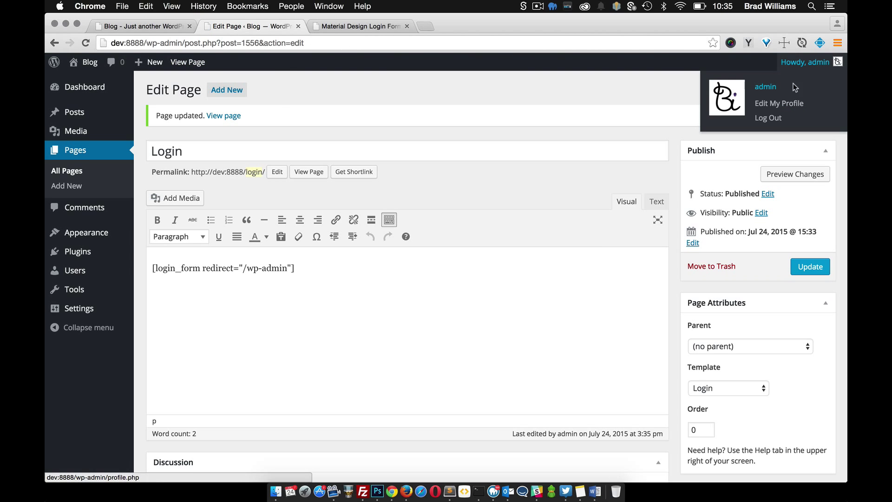
{"action": "left_click", "coordinate": [772, 119]}
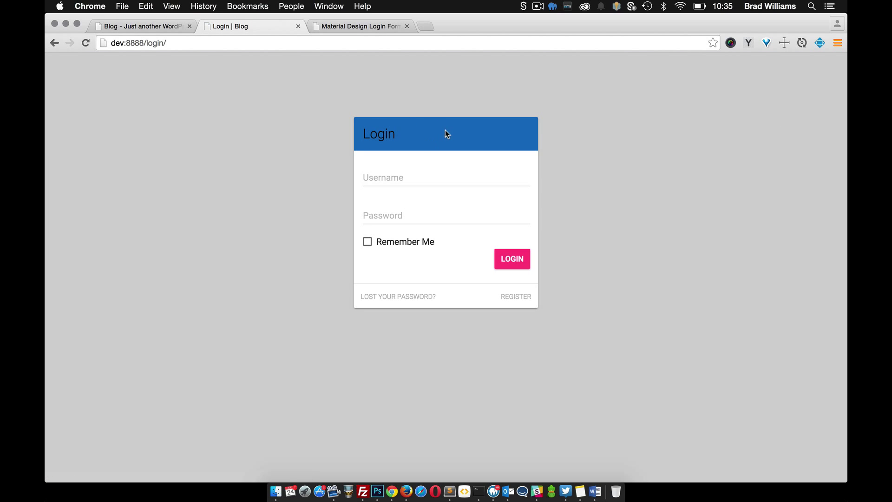
{"action": "double_click", "coordinate": [388, 133]}
{"action": "left_click", "coordinate": [326, 157]}
{"action": "left_click", "coordinate": [389, 175]}
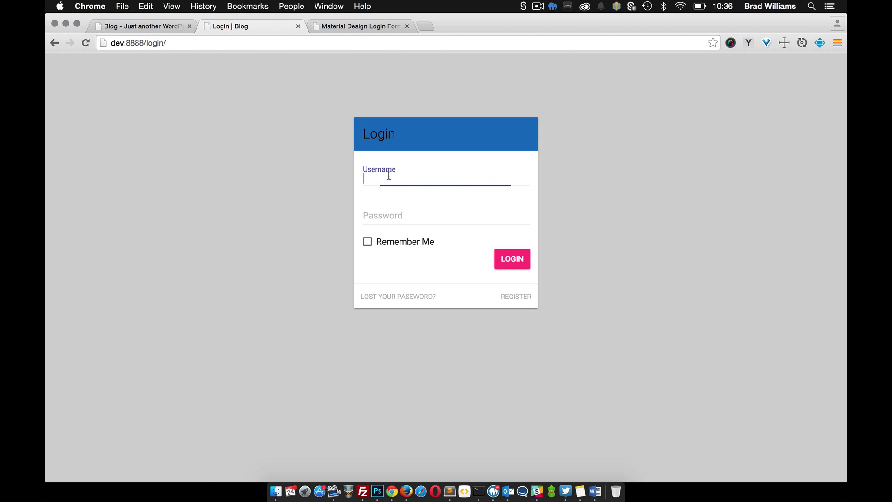
{"action": "type", "text": "admin"}
{"action": "key", "text": "Tab"}
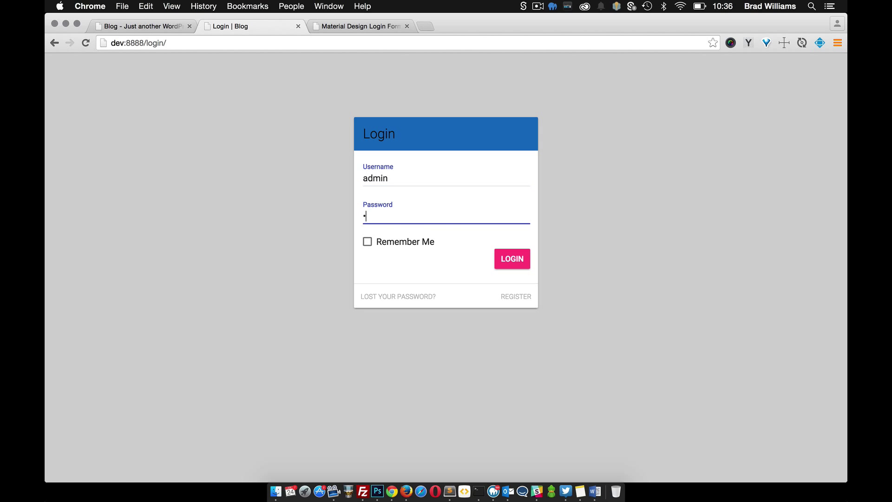
{"action": "key", "text": "Return"}
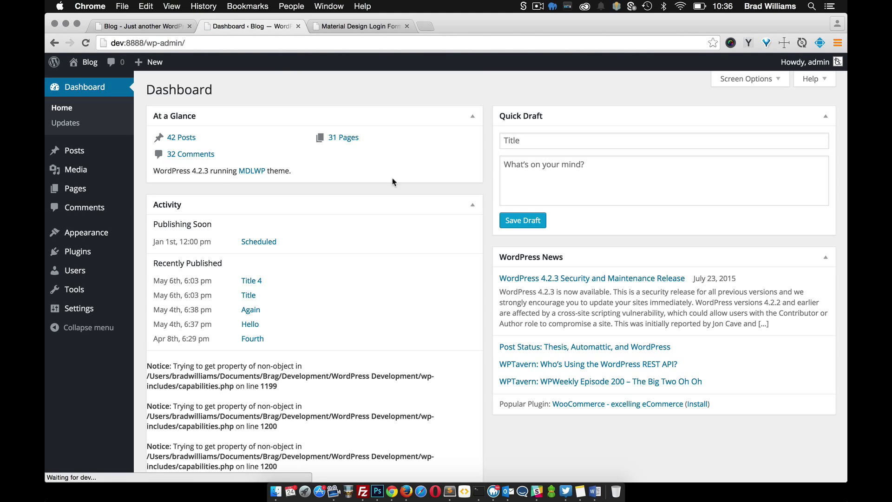
- Open the Login page in the editor from the All Pages list
{"action": "mouse_move", "coordinate": [88, 196]}
{"action": "left_click", "coordinate": [153, 189]}
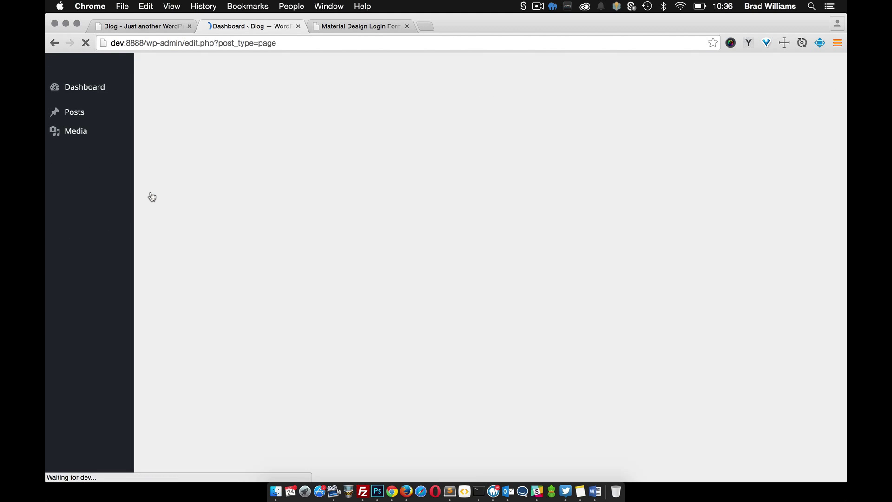
{"action": "scroll", "coordinate": [265, 321], "scroll_direction": "down", "scroll_amount": 3}
{"action": "scroll", "coordinate": [265, 321], "scroll_direction": "down", "scroll_amount": 3}
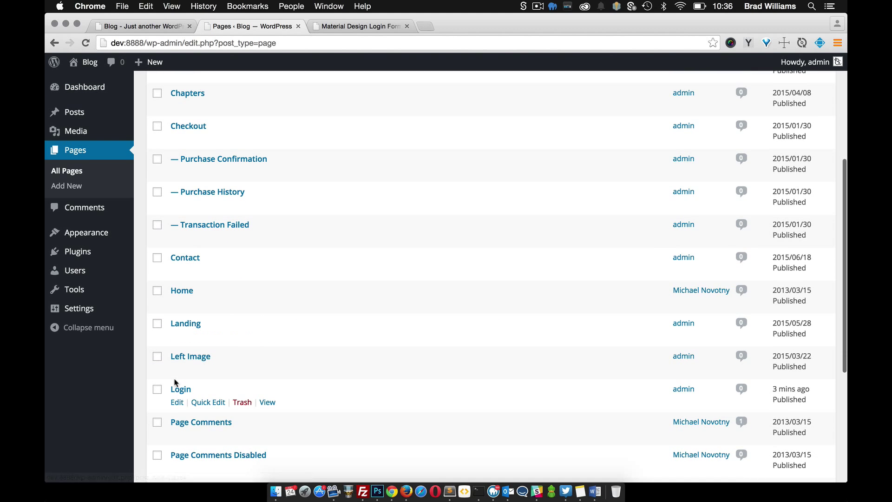
{"action": "left_click", "coordinate": [175, 401]}
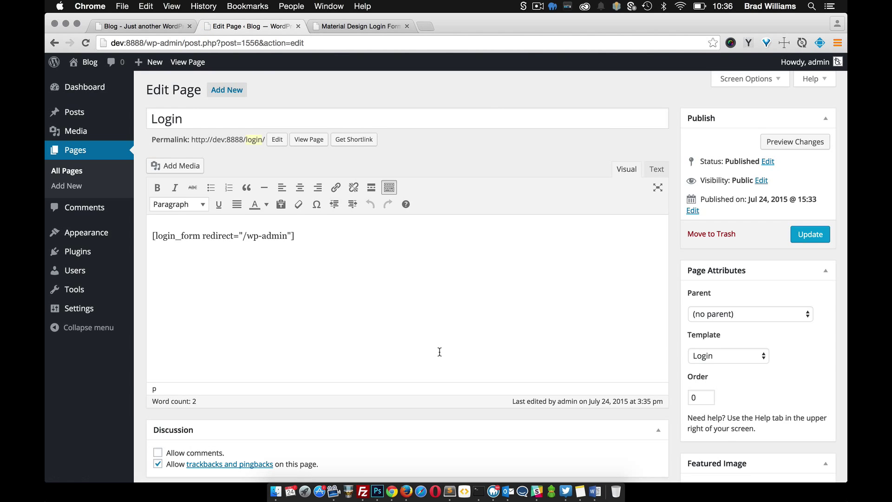
{"action": "scroll", "coordinate": [439, 352], "scroll_direction": "down", "scroll_amount": 10}
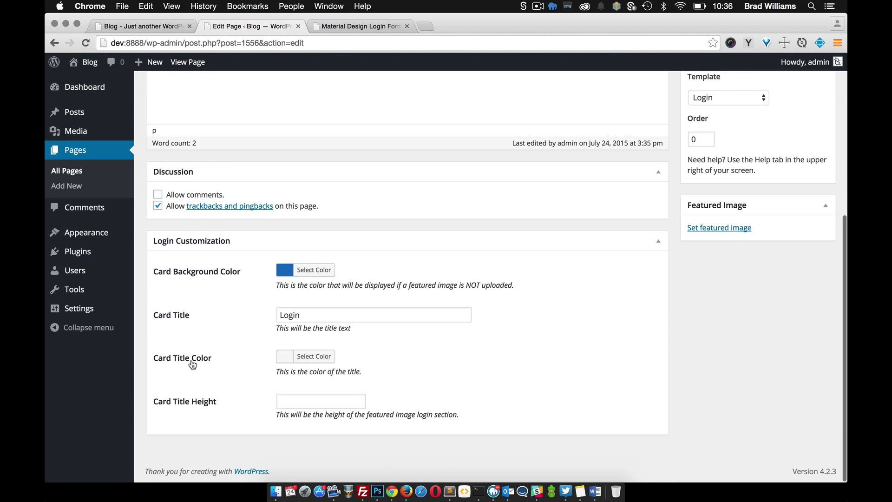
- Set Card Title Color to white and Card Title Height to 200px, then save the page
{"action": "left_click", "coordinate": [320, 356]}
{"action": "scroll", "coordinate": [322, 358], "scroll_direction": "down", "scroll_amount": 3}
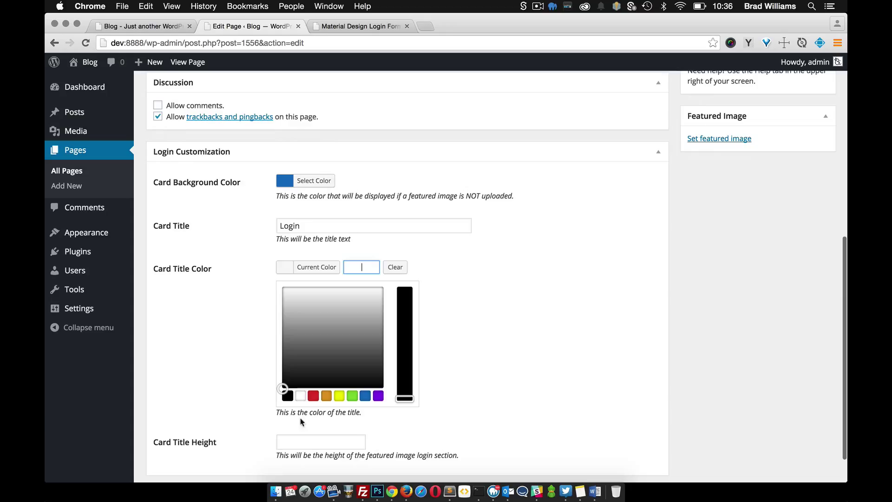
{"action": "left_click", "coordinate": [301, 396]}
{"action": "left_click", "coordinate": [230, 327]}
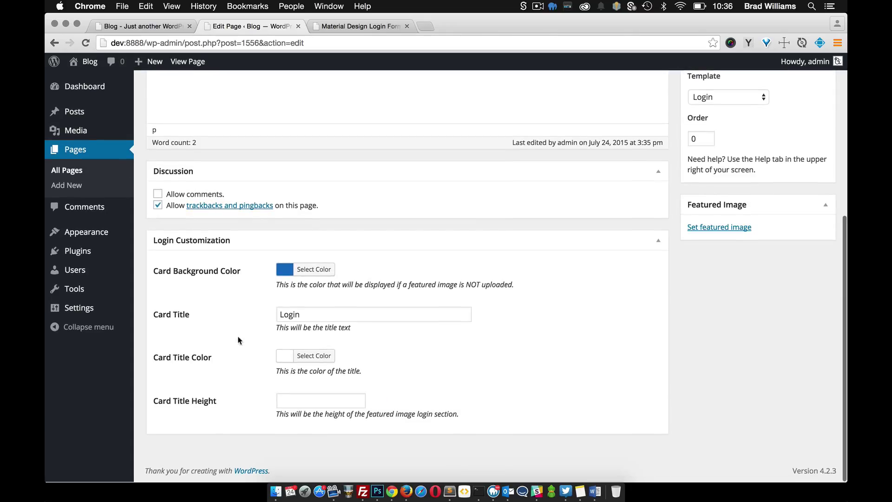
{"action": "left_click", "coordinate": [294, 402]}
{"action": "type", "text": "200"}
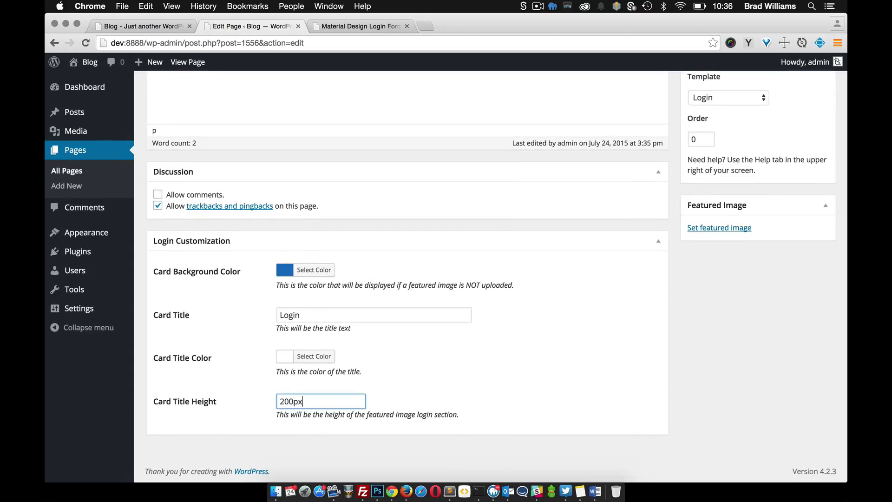
{"action": "key", "text": "Return"}
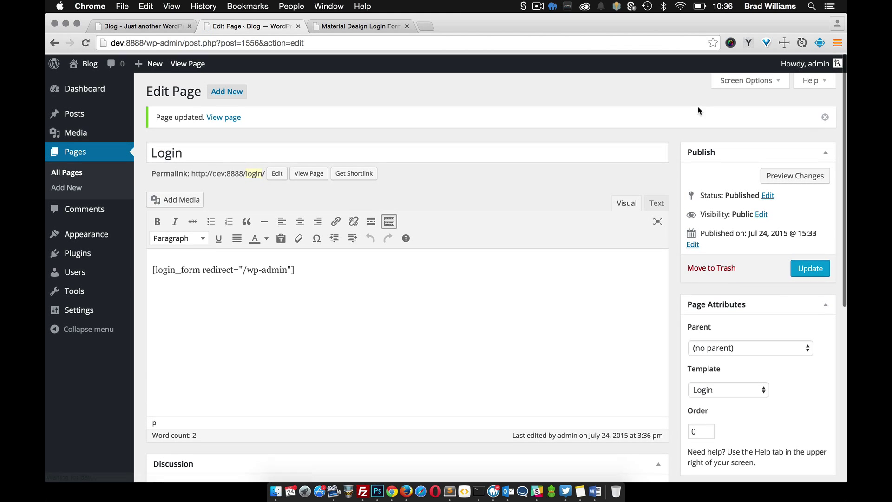
- Log out to see the blue Material login card, then sign back in as admin
{"action": "mouse_move", "coordinate": [806, 62]}
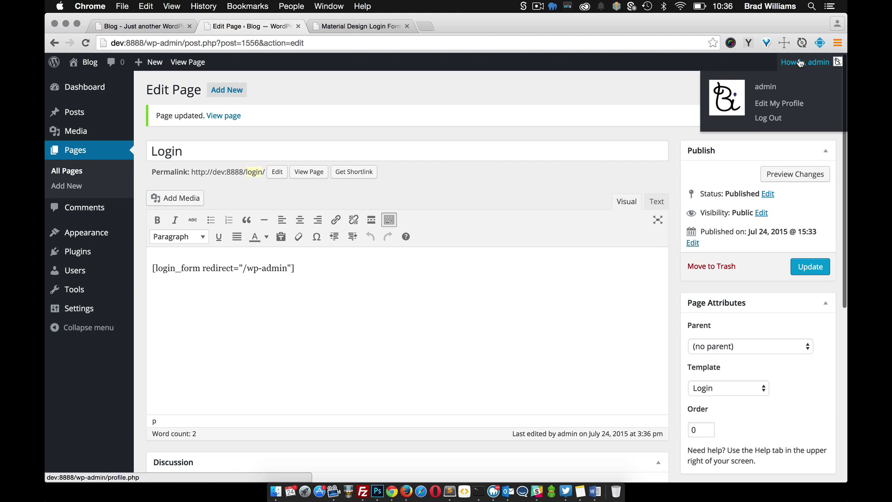
{"action": "left_click", "coordinate": [762, 119]}
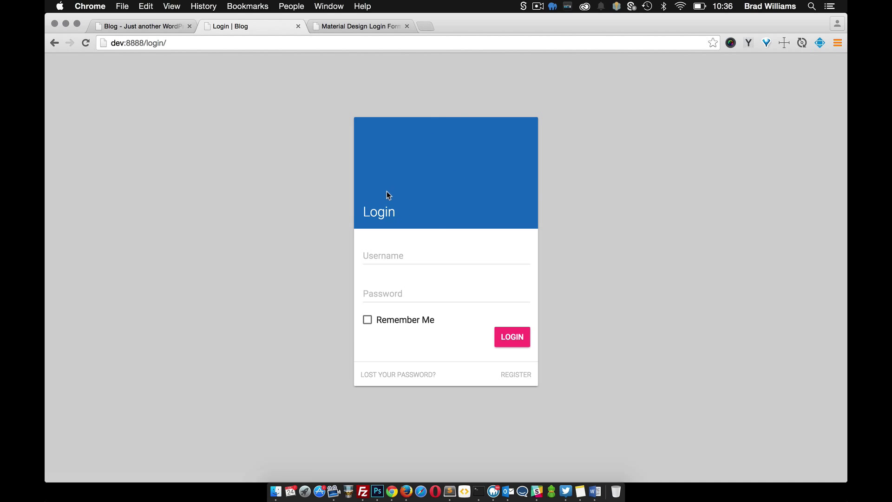
{"action": "left_click", "coordinate": [426, 258]}
{"action": "type", "text": "a"}
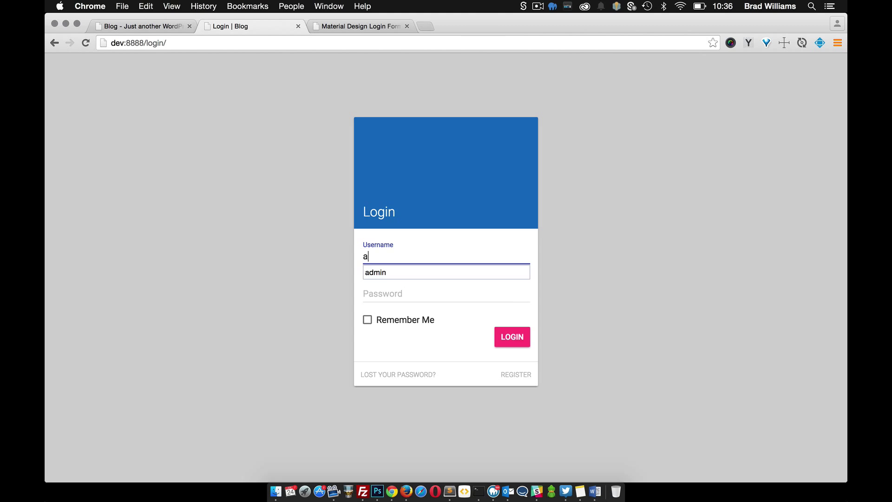
{"action": "type", "text": "dmin"}
{"action": "key", "text": "Tab"}
{"action": "type", "text": "pa"}
{"action": "key", "text": "Return"}
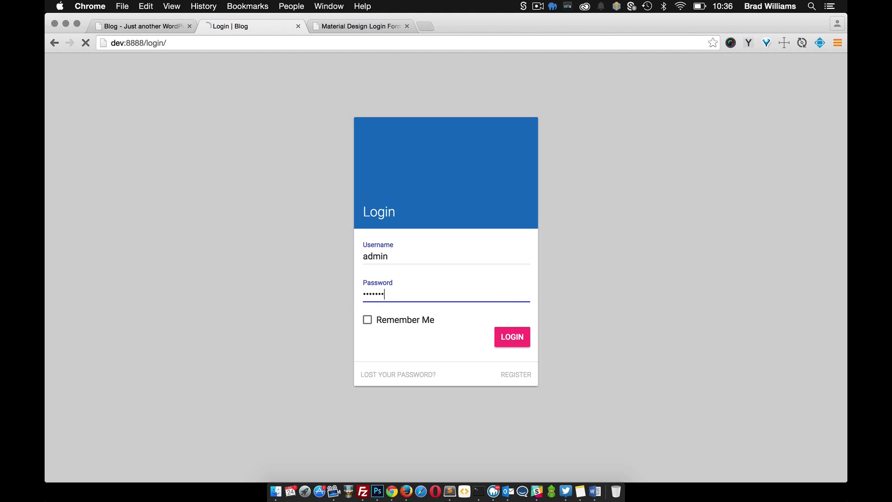
- Open the Login page in the editor from the All Pages list
{"action": "mouse_move", "coordinate": [80, 191]}
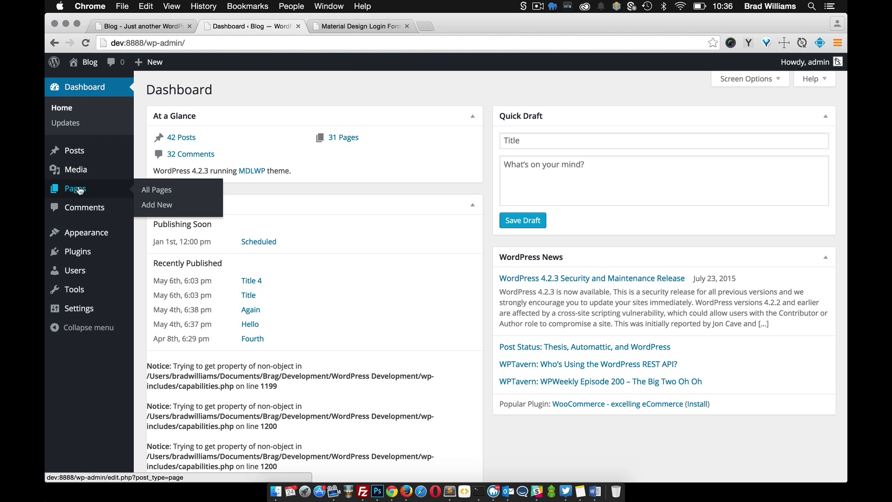
{"action": "left_click", "coordinate": [156, 190]}
{"action": "scroll", "coordinate": [253, 273], "scroll_direction": "down", "scroll_amount": 5}
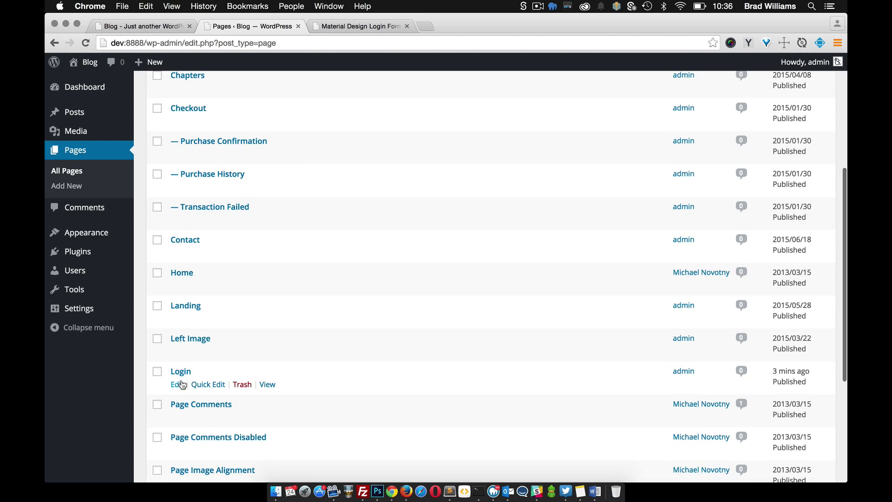
{"action": "left_click", "coordinate": [177, 382]}
{"action": "scroll", "coordinate": [464, 348], "scroll_direction": "down", "scroll_amount": 3}
{"action": "scroll", "coordinate": [464, 347], "scroll_direction": "down", "scroll_amount": 3}
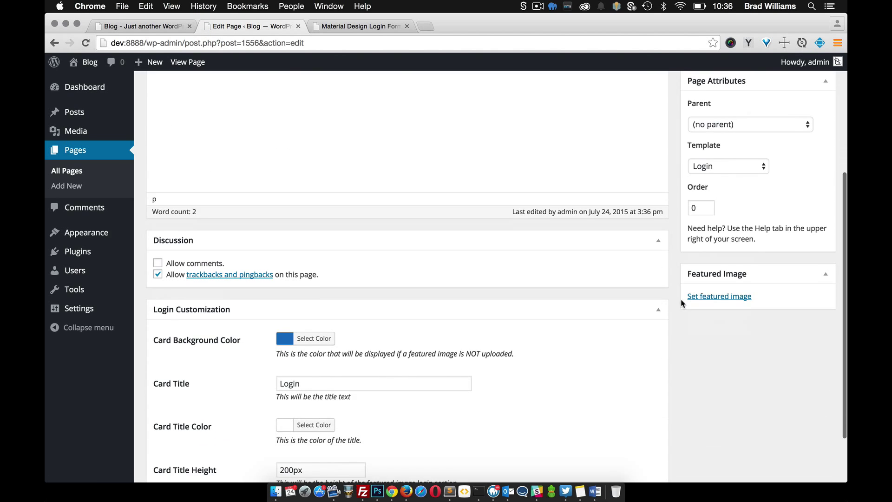
- Set the shoes photo (4.jpg) as the Login page's featured image
{"action": "left_click", "coordinate": [711, 296]}
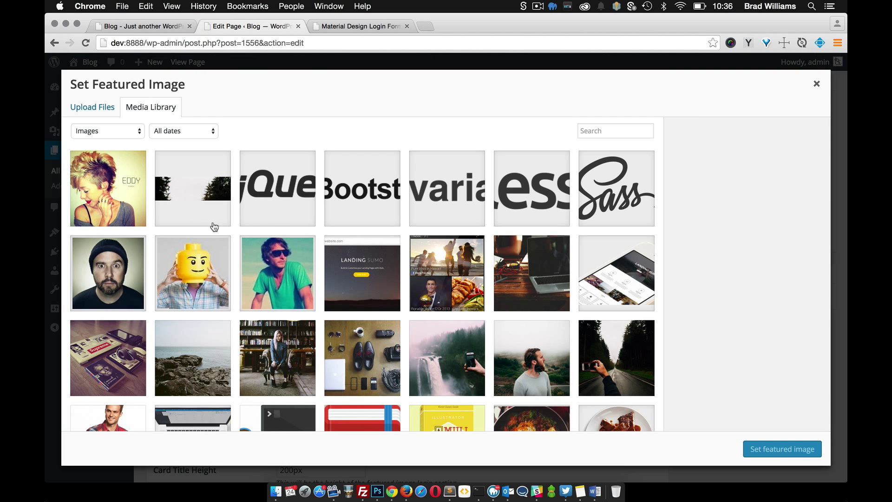
{"action": "left_click", "coordinate": [608, 200]}
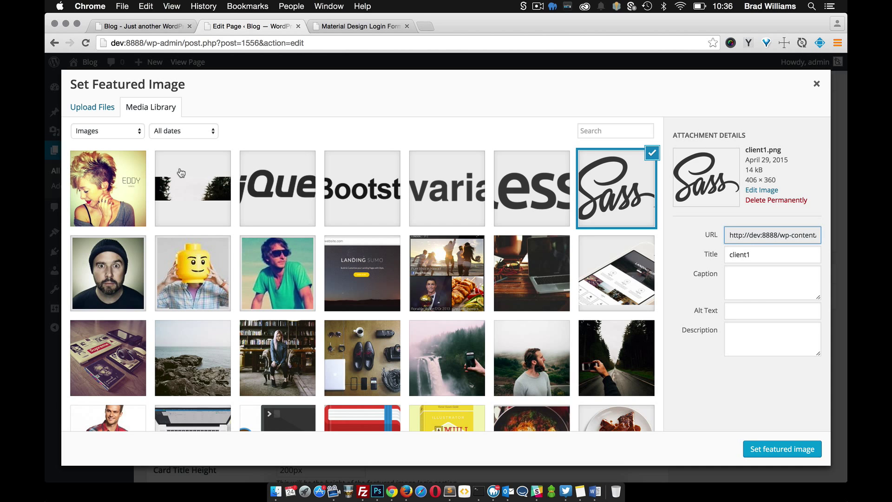
{"action": "left_click", "coordinate": [368, 346]}
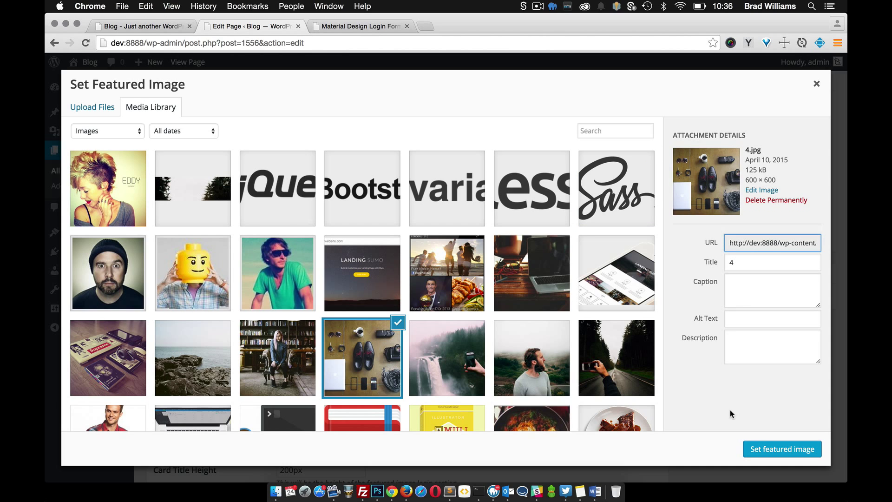
{"action": "left_click", "coordinate": [768, 450]}
- Delete the 'Login' Card Title text and update the page
{"action": "scroll", "coordinate": [401, 361], "scroll_direction": "down", "scroll_amount": 3}
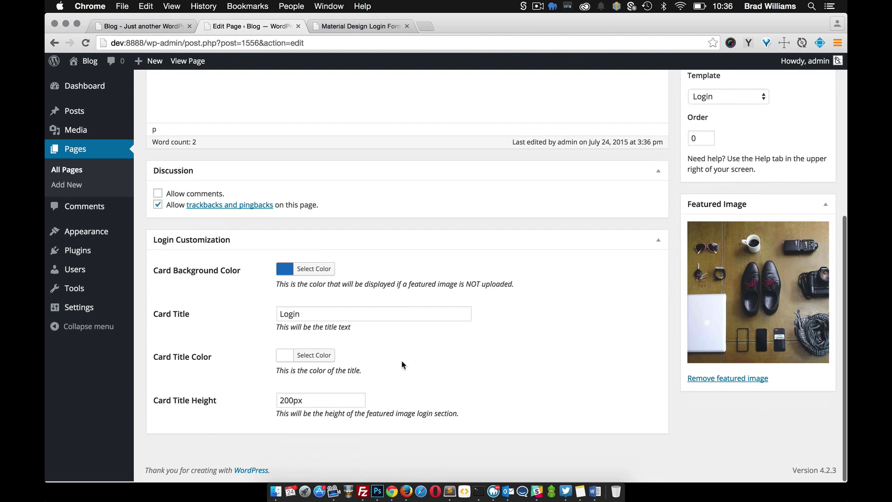
{"action": "left_click_drag", "start_coordinate": [307, 314], "coordinate": [233, 314]}
{"action": "key", "text": "BackSpace"}
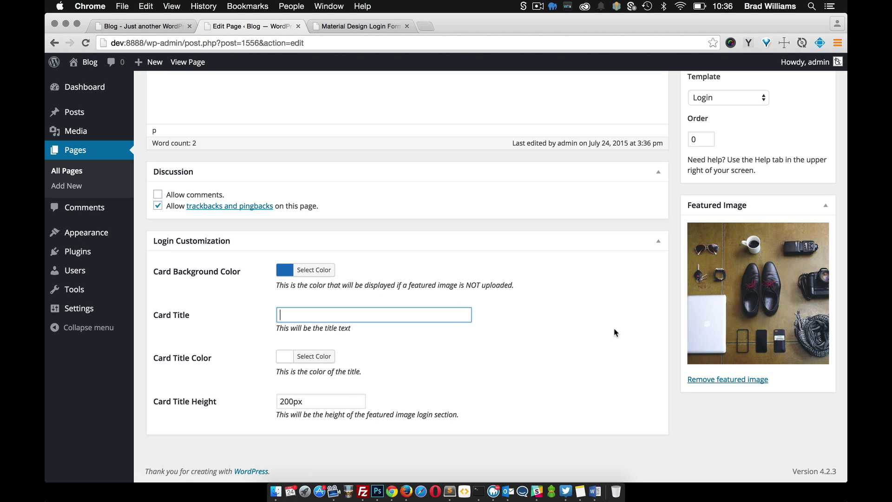
{"action": "scroll", "coordinate": [743, 329], "scroll_direction": "up", "scroll_amount": 6}
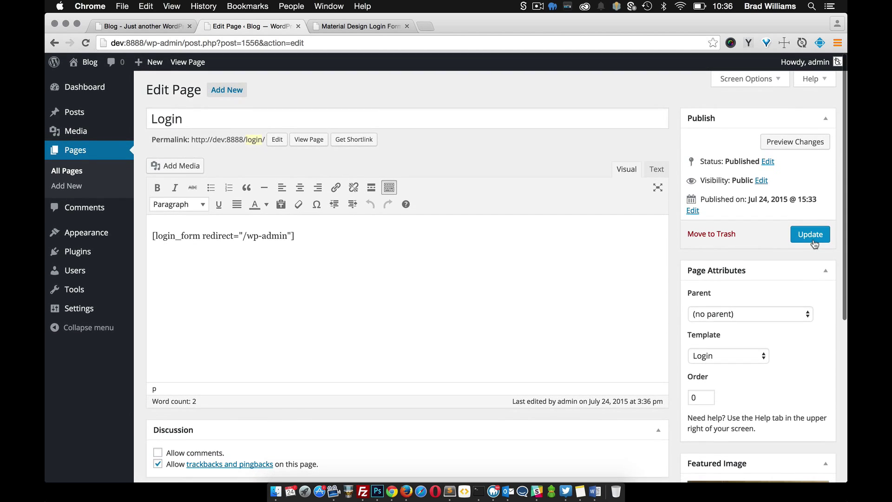
{"action": "left_click", "coordinate": [808, 234]}
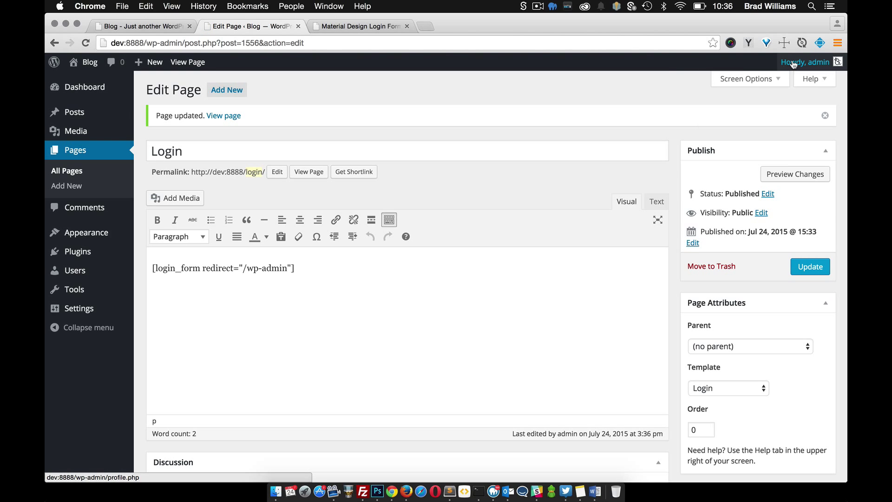
- Log out to view the shoes-photo login card, then follow Lost Your Password? to the reset page
{"action": "mouse_move", "coordinate": [805, 62]}
{"action": "left_click", "coordinate": [759, 117]}
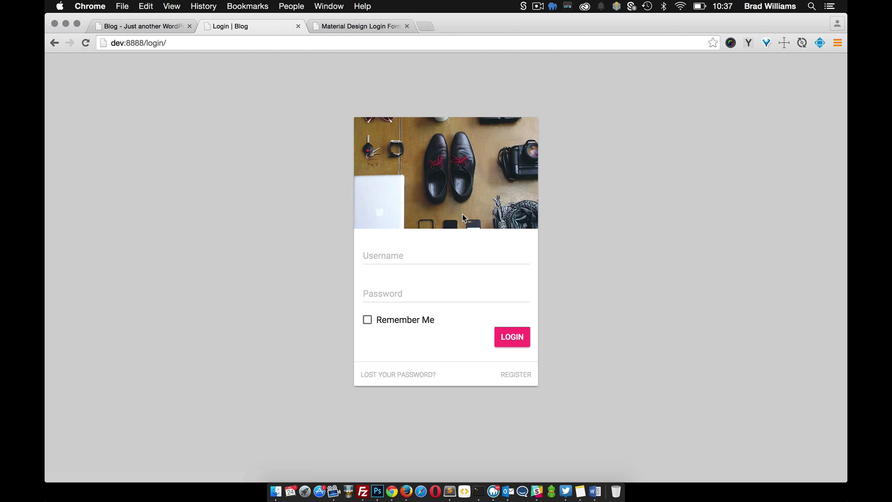
{"action": "left_click", "coordinate": [402, 376]}
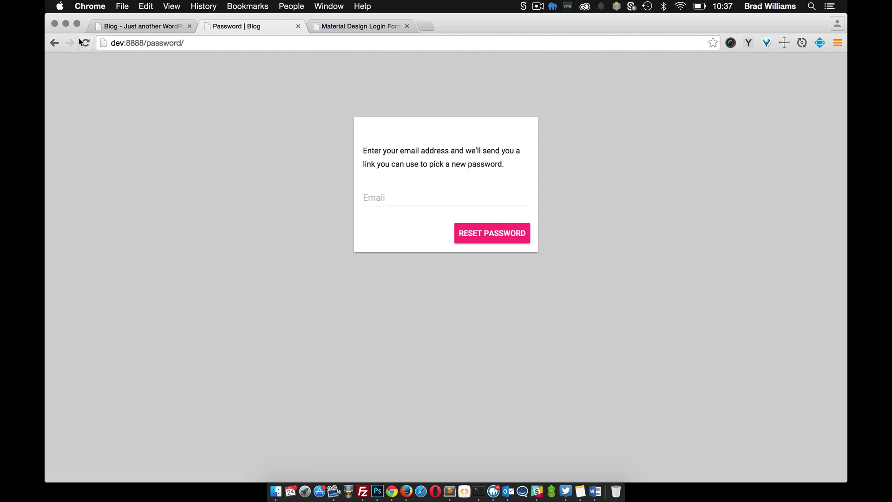
- Go back to the login card and sign in as admin
{"action": "left_click", "coordinate": [55, 42]}
{"action": "left_click", "coordinate": [384, 253]}
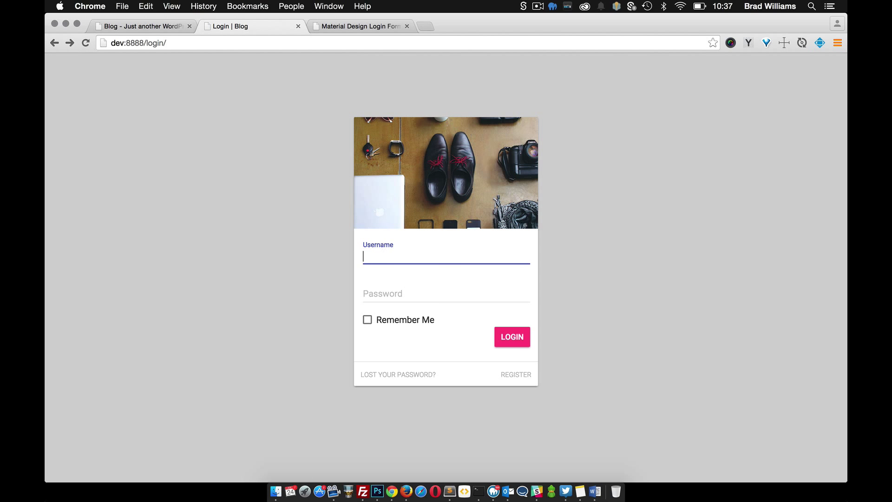
{"action": "type", "text": "admin"}
{"action": "key", "text": "Tab"}
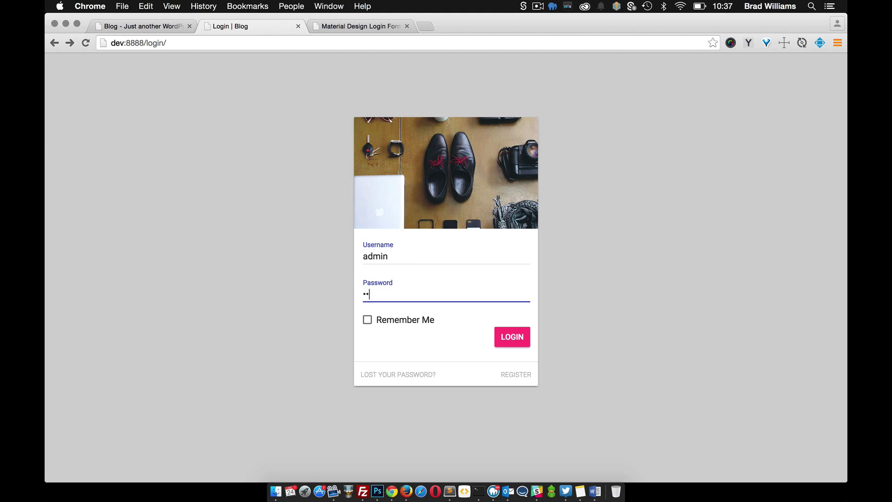
{"action": "type", "text": "admin"}
{"action": "key", "text": "Return"}
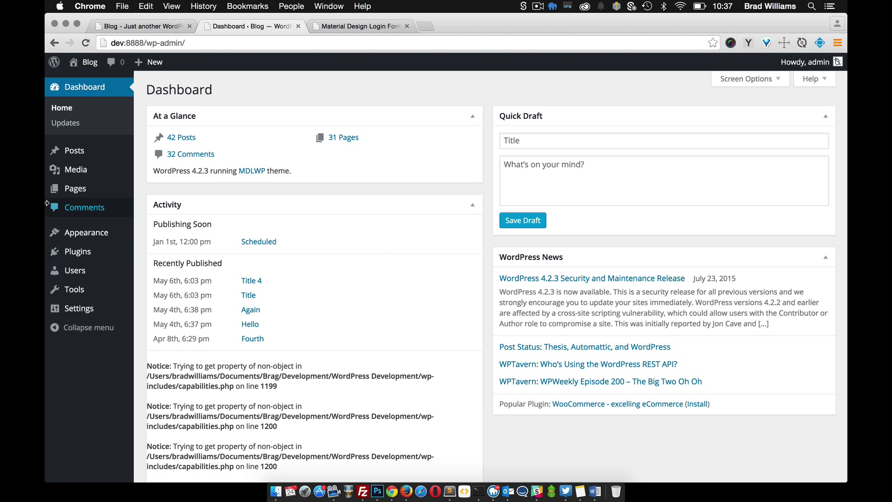
- Open the Password page, found on the second page of the pages list, in the editor
{"action": "mouse_move", "coordinate": [79, 193]}
{"action": "left_click", "coordinate": [149, 190]}
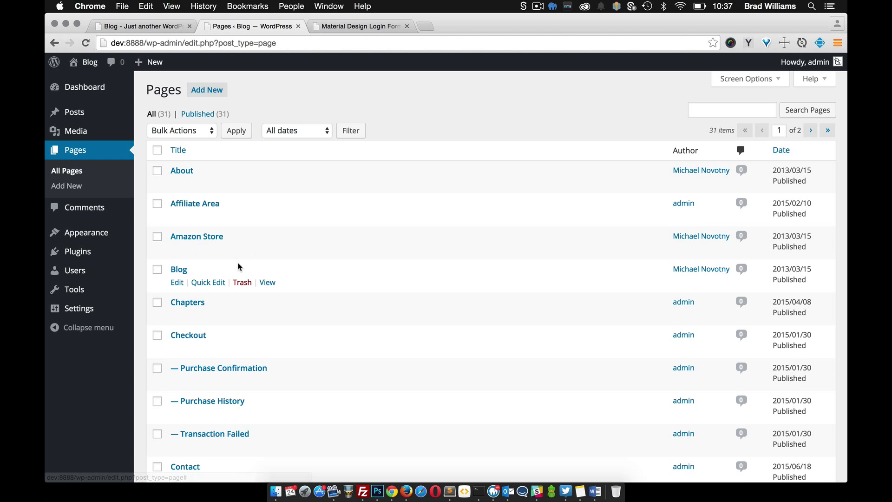
{"action": "scroll", "coordinate": [238, 266], "scroll_direction": "down", "scroll_amount": 5}
{"action": "scroll", "coordinate": [238, 266], "scroll_direction": "down", "scroll_amount": 5}
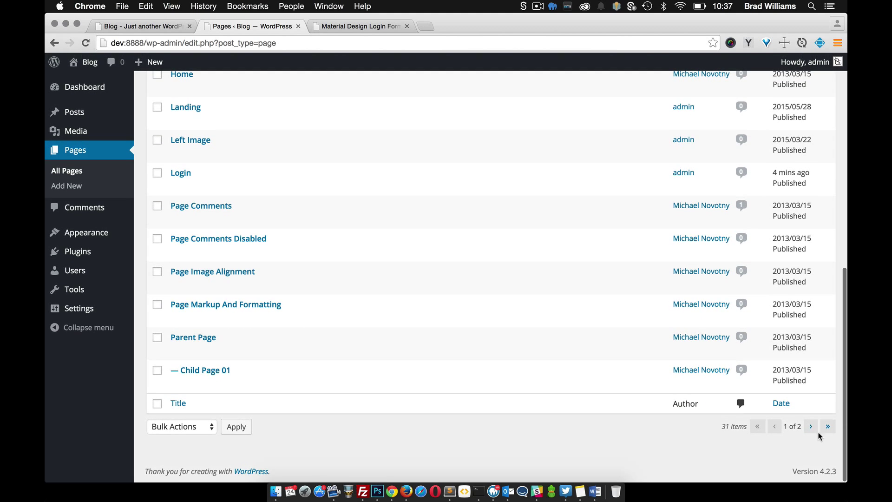
{"action": "left_click", "coordinate": [811, 427]}
{"action": "scroll", "coordinate": [173, 339], "scroll_direction": "down", "scroll_amount": 2}
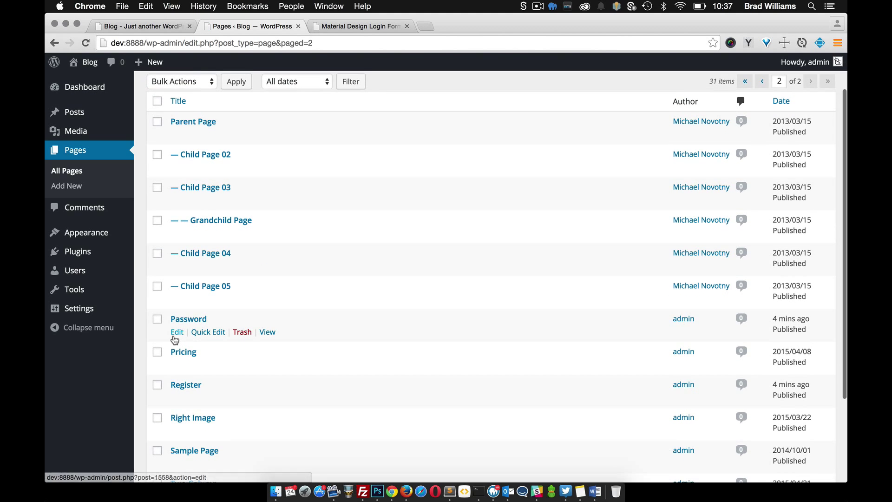
{"action": "left_click", "coordinate": [175, 332]}
{"action": "scroll", "coordinate": [175, 342], "scroll_direction": "down", "scroll_amount": 10}
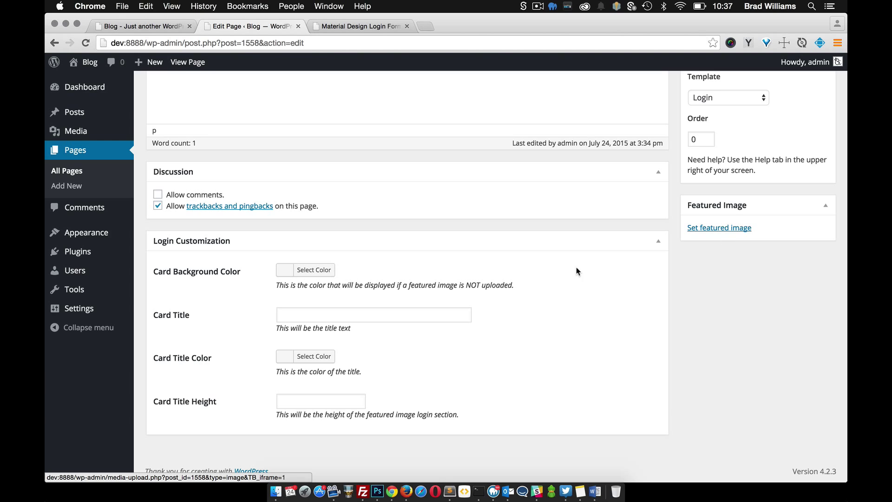
{"action": "scroll", "coordinate": [462, 302], "scroll_direction": "up", "scroll_amount": 4}
{"action": "scroll", "coordinate": [463, 300], "scroll_direction": "up", "scroll_amount": 3}
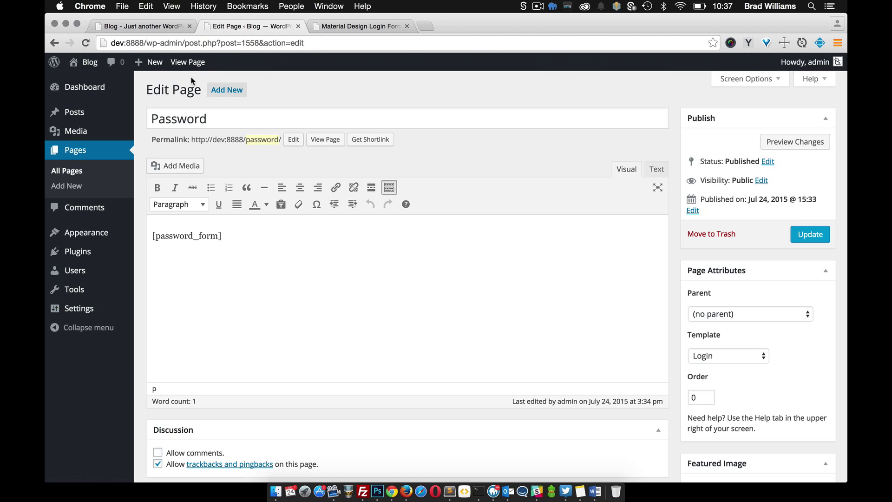
- Log out and look at the Register form linked from the login card
{"action": "mouse_move", "coordinate": [808, 62]}
{"action": "left_click", "coordinate": [777, 119]}
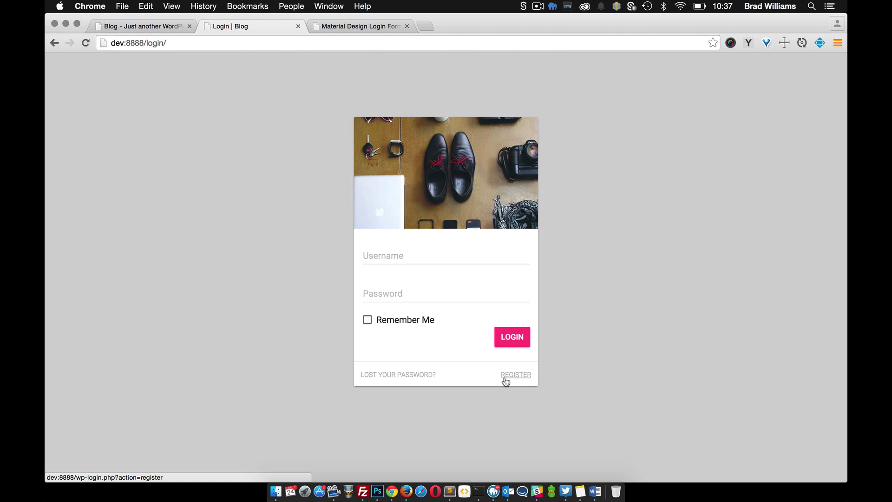
{"action": "left_click", "coordinate": [514, 377]}
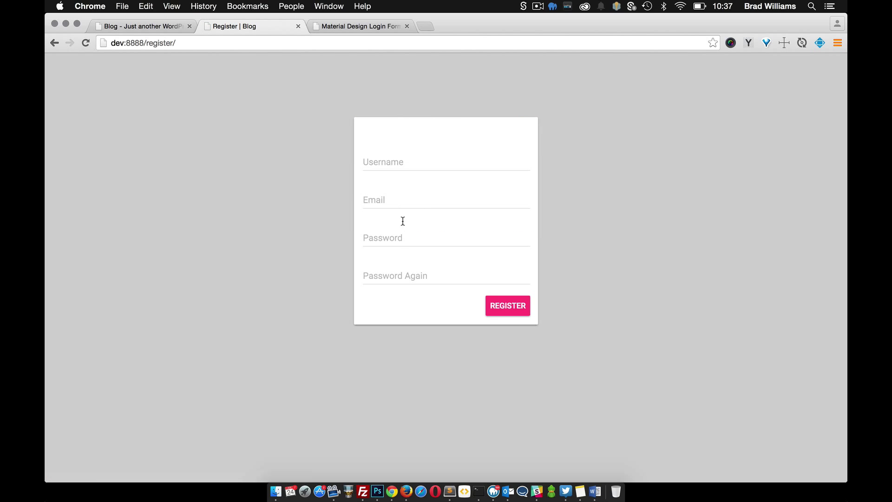
{"action": "left_click", "coordinate": [55, 43]}
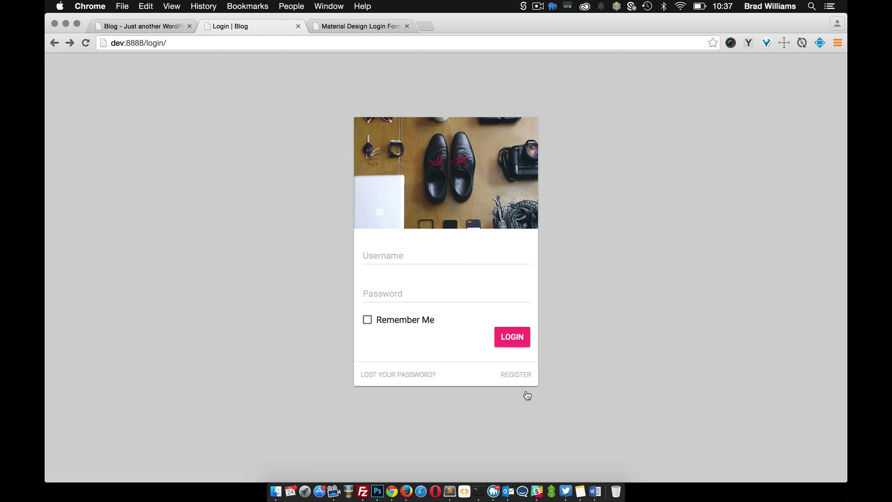
- Sign back in as admin to return to the Dashboard
{"action": "left_click", "coordinate": [428, 262]}
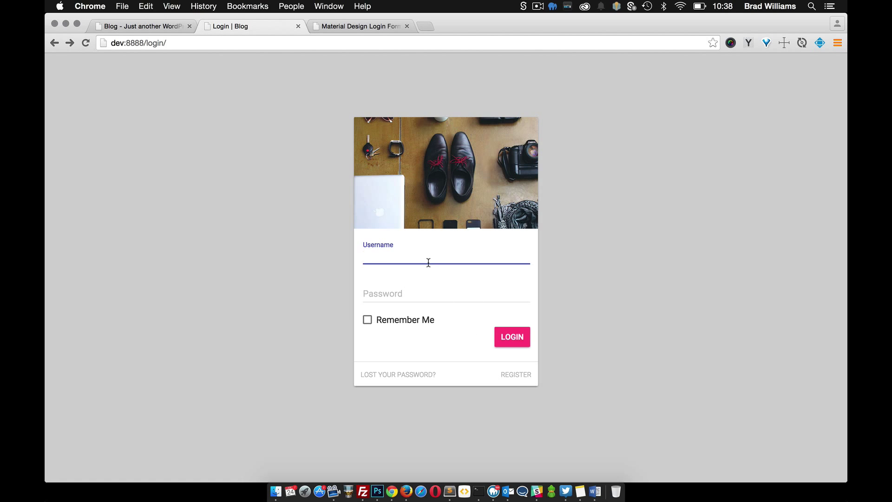
{"action": "type", "text": "admin"}
{"action": "key", "text": "Tab"}
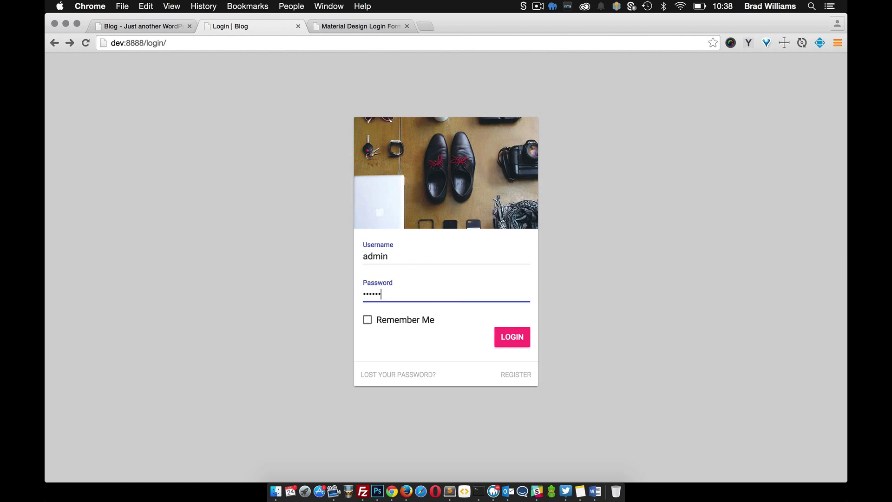
{"action": "key", "text": "Return"}
- Untick 'Anyone can register' in General Settings, save, and log out to view the login card
{"action": "mouse_move", "coordinate": [77, 311]}
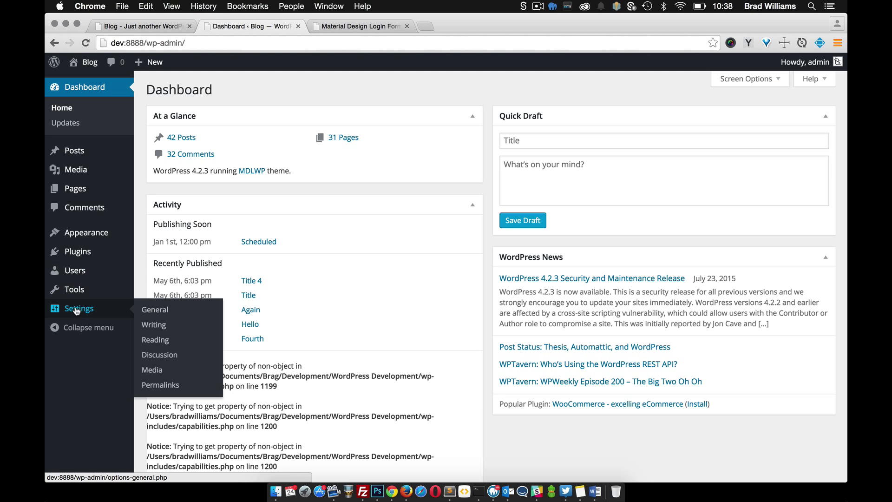
{"action": "left_click", "coordinate": [156, 310]}
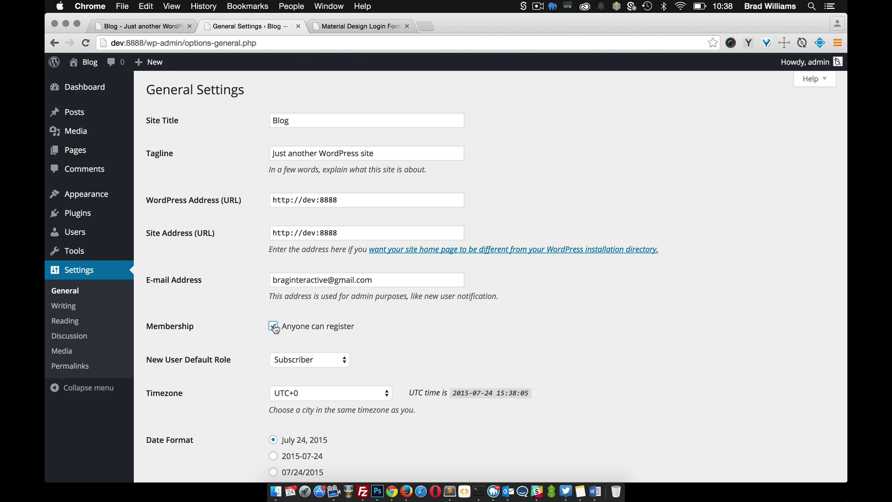
{"action": "left_click", "coordinate": [272, 327]}
{"action": "scroll", "coordinate": [226, 339], "scroll_direction": "down", "scroll_amount": 6}
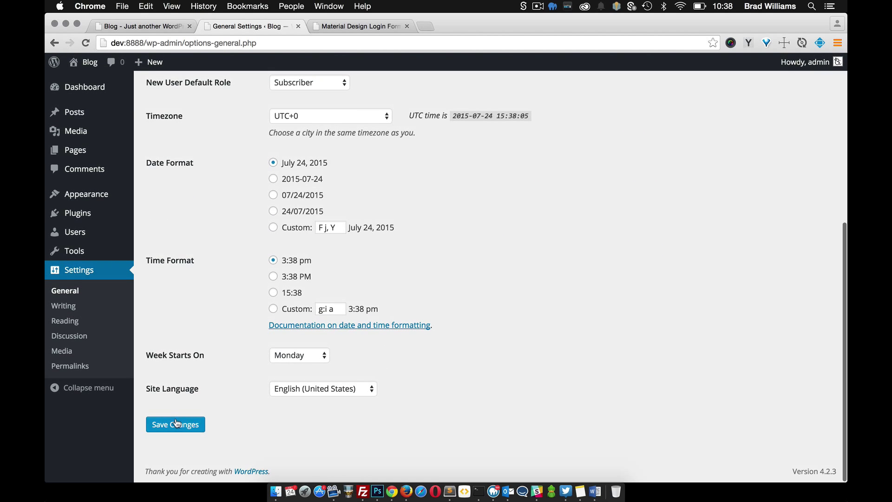
{"action": "left_click", "coordinate": [150, 421]}
{"action": "mouse_move", "coordinate": [790, 66]}
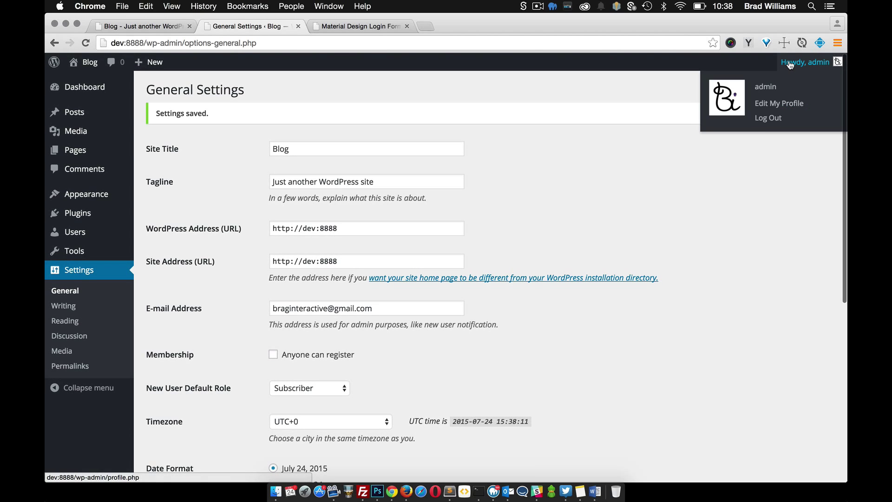
{"action": "left_click", "coordinate": [766, 123]}
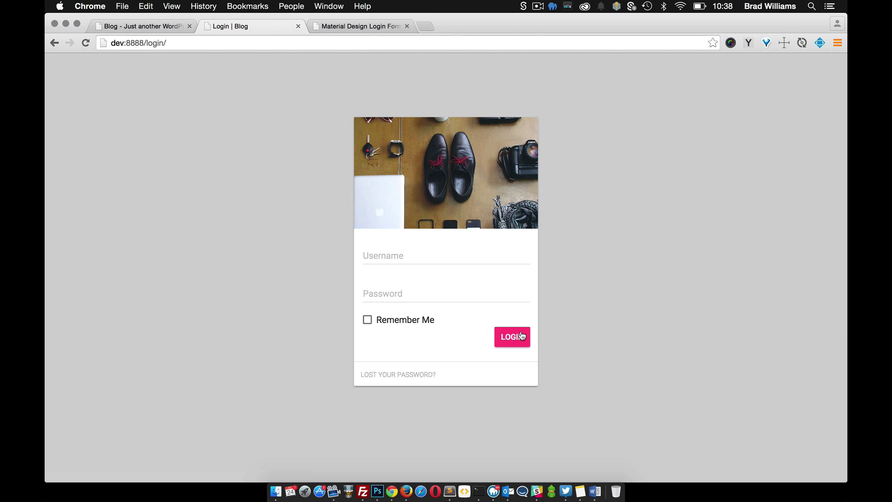
- Sign in to the dashboard as admin
{"action": "left_click", "coordinate": [398, 247]}
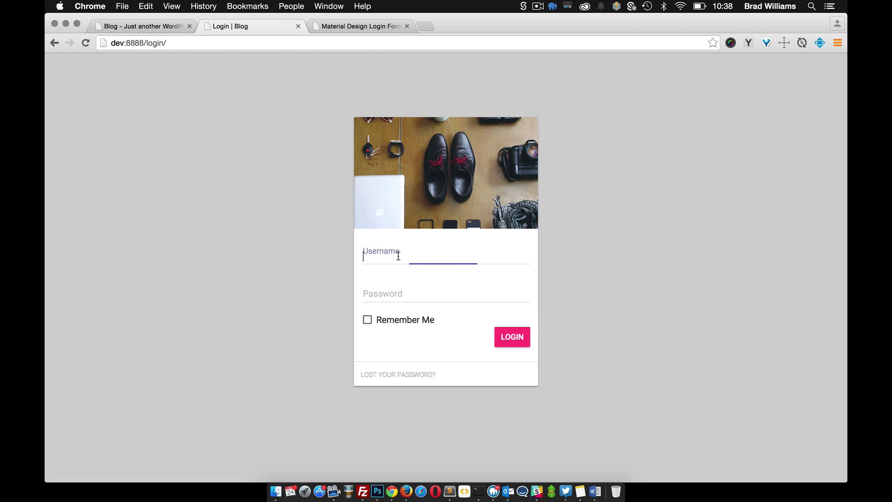
{"action": "type", "text": "admin"}
{"action": "key", "text": "Tab"}
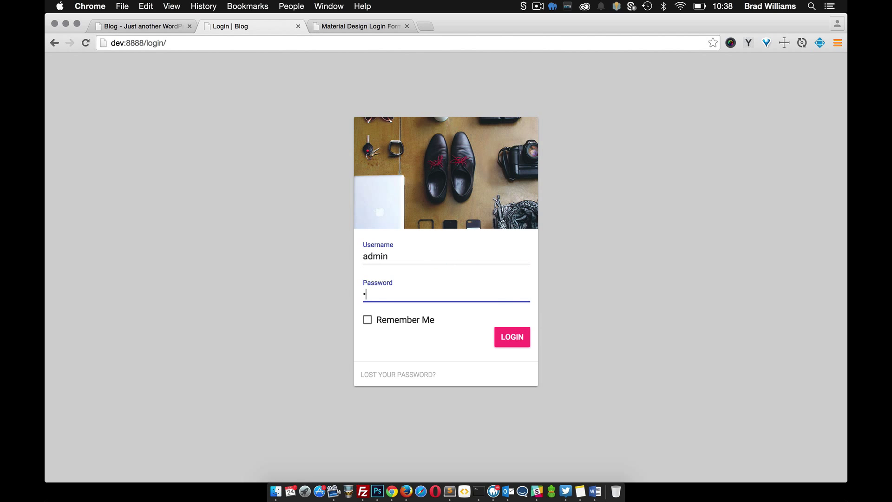
{"action": "key", "text": "Return"}
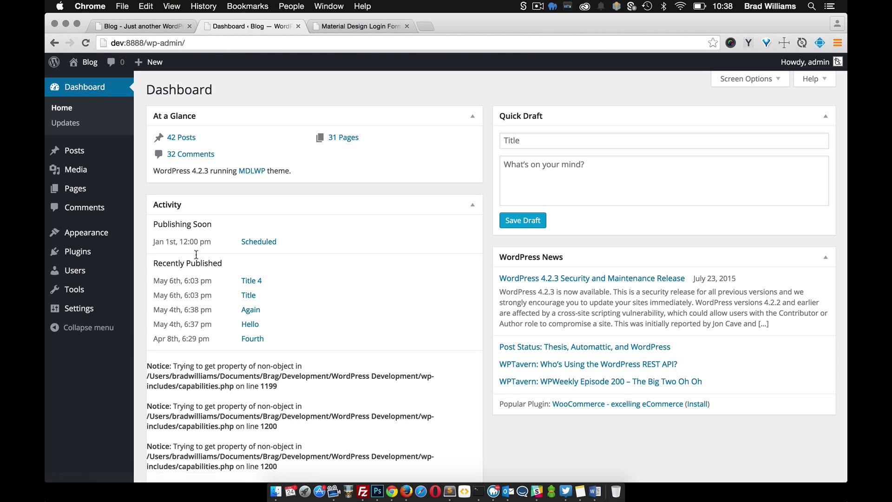
- In the Customizer's Colors section, try red then keep indigo as the primary colour
{"action": "mouse_move", "coordinate": [94, 240]}
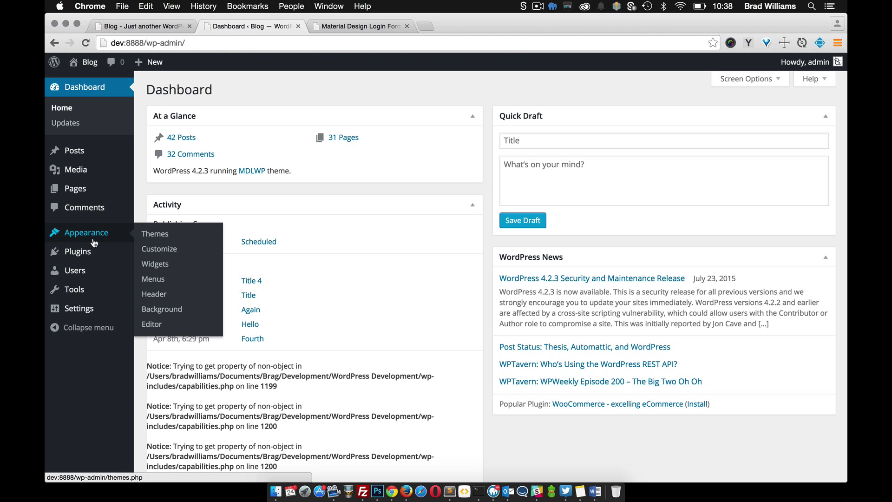
{"action": "left_click", "coordinate": [164, 251]}
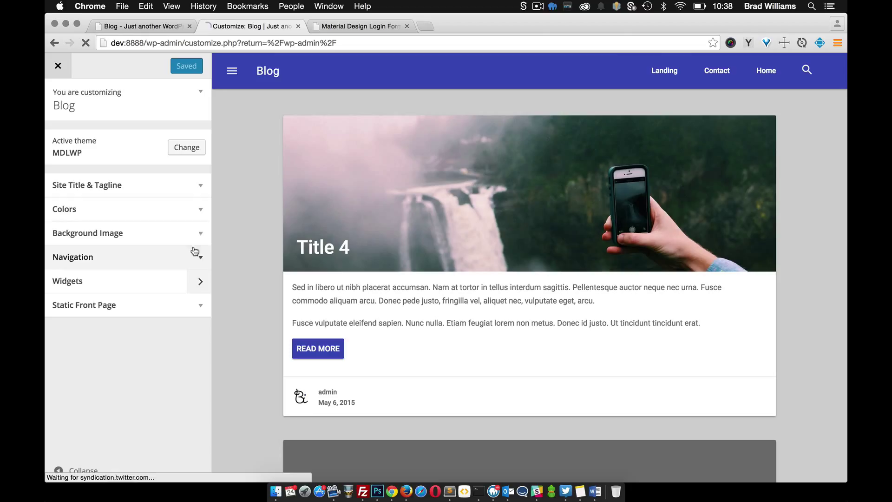
{"action": "left_click", "coordinate": [198, 209]}
{"action": "scroll", "coordinate": [191, 240], "scroll_direction": "down", "scroll_amount": 2}
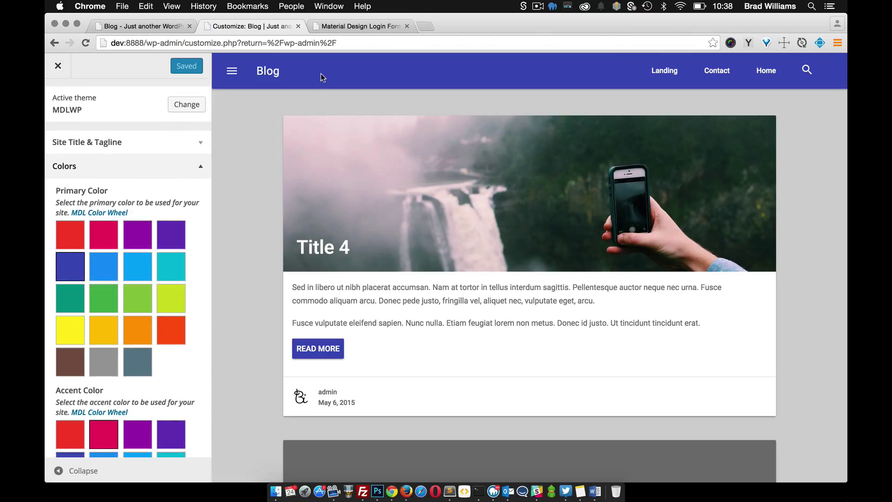
{"action": "left_click", "coordinate": [61, 235]}
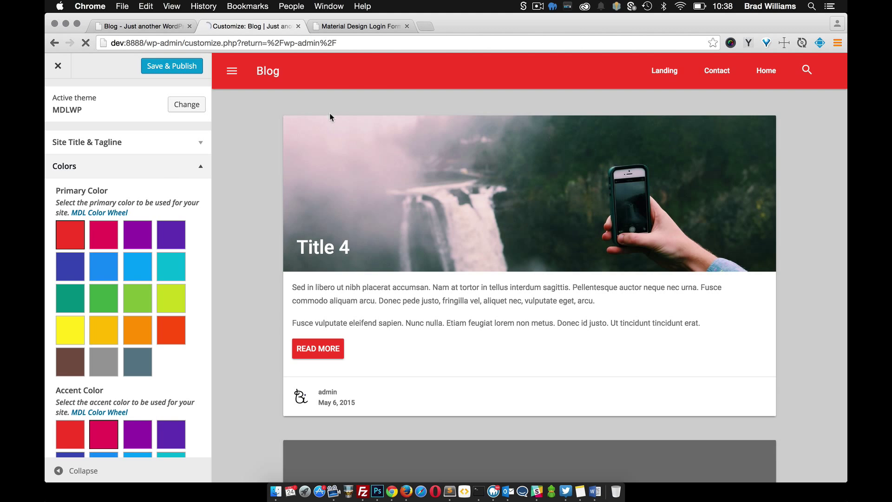
{"action": "left_click", "coordinate": [72, 266]}
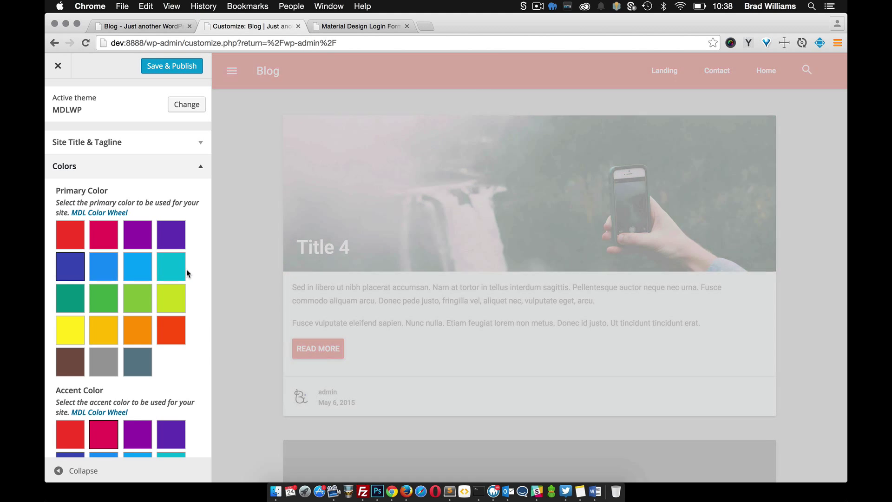
- Set the accent colour to deep purple, Save & Publish, and close the Customizer
{"action": "scroll", "coordinate": [186, 269], "scroll_direction": "down", "scroll_amount": 3}
{"action": "scroll", "coordinate": [137, 334], "scroll_direction": "down", "scroll_amount": 2}
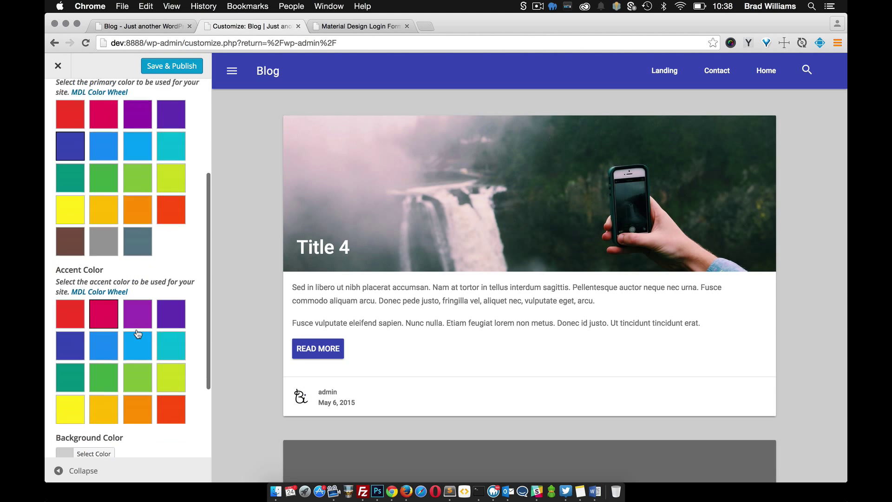
{"action": "scroll", "coordinate": [137, 334], "scroll_direction": "down", "scroll_amount": 1}
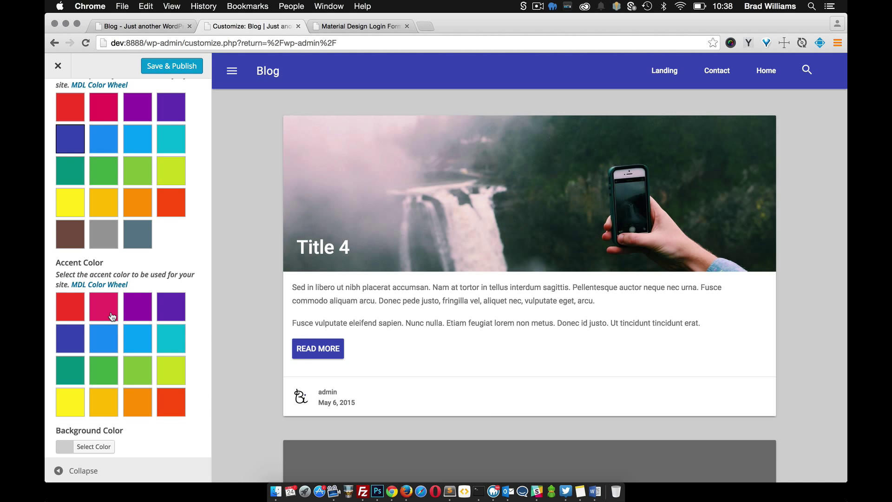
{"action": "left_click", "coordinate": [172, 311]}
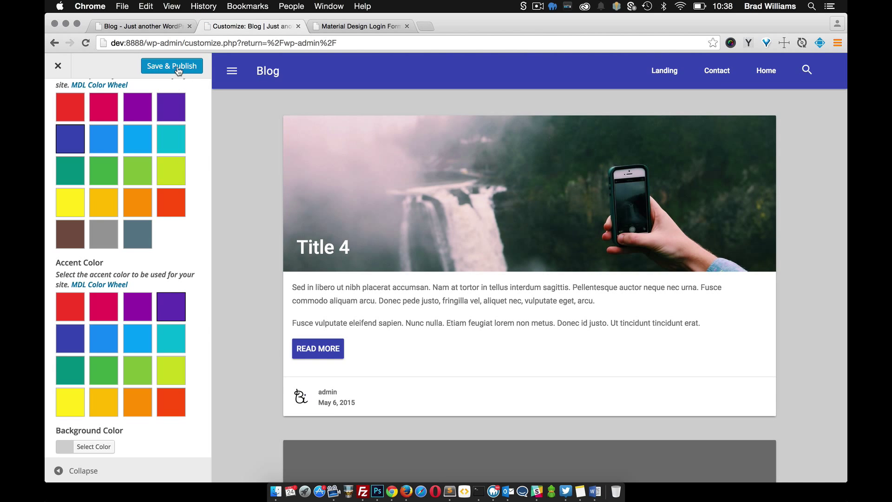
{"action": "left_click", "coordinate": [178, 68]}
{"action": "left_click", "coordinate": [58, 65]}
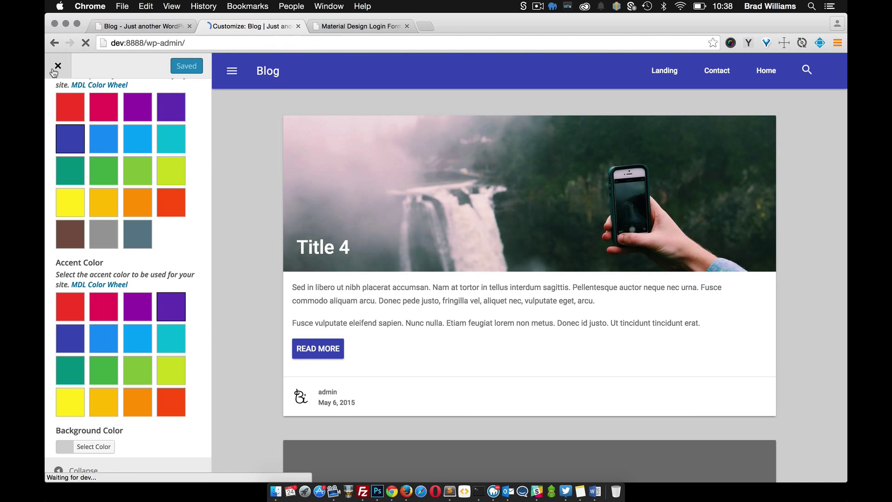
- Log out to check the purple login button, then sign back in as admin
{"action": "mouse_move", "coordinate": [816, 64]}
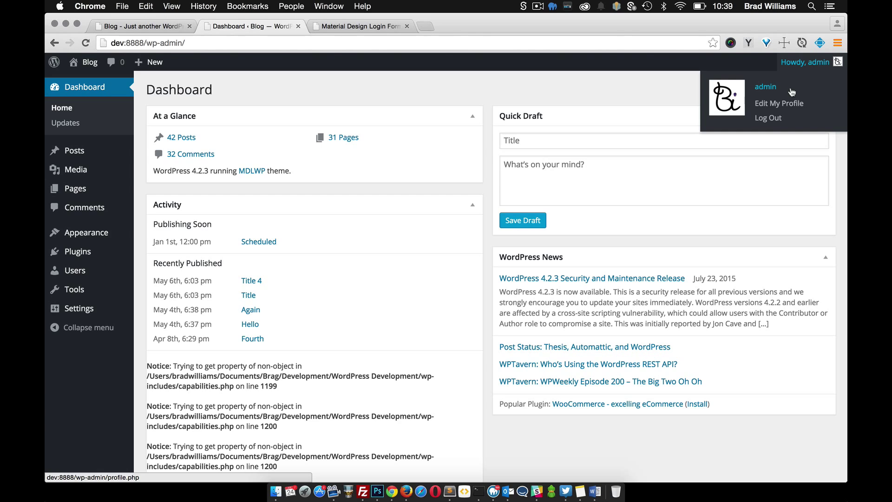
{"action": "left_click", "coordinate": [772, 115]}
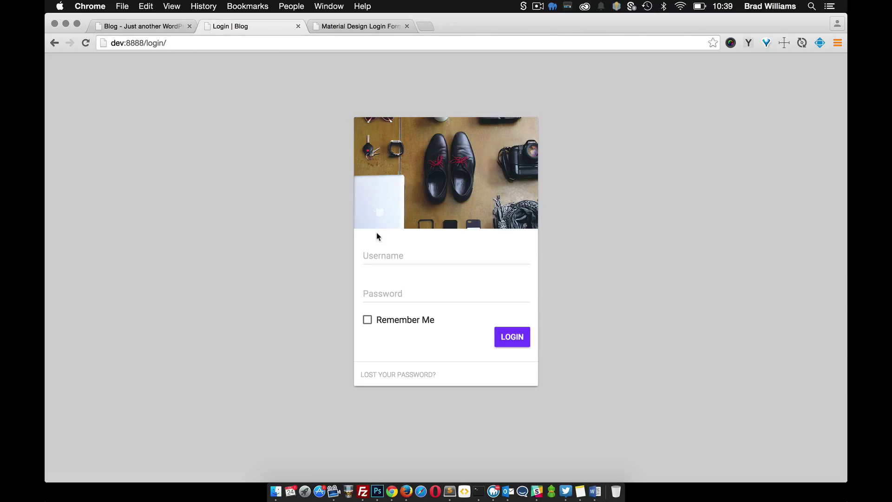
{"action": "left_click", "coordinate": [374, 256]}
{"action": "type", "text": "admin"}
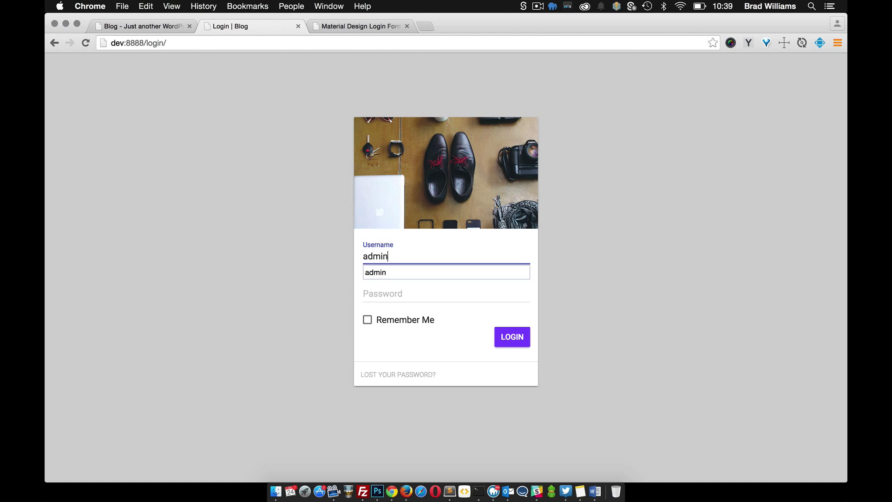
{"action": "key", "text": "Tab"}
{"action": "key", "text": "Return"}
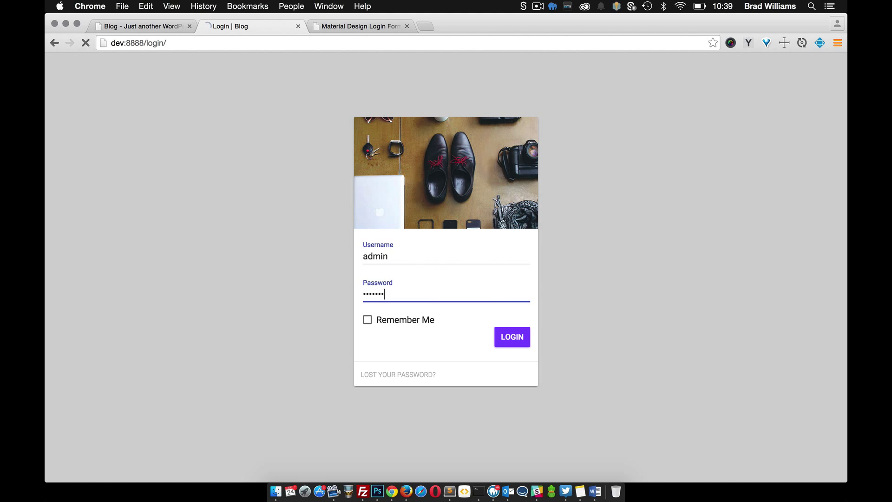
- Open the Login page in the editor from the All Pages list
{"action": "mouse_move", "coordinate": [86, 194]}
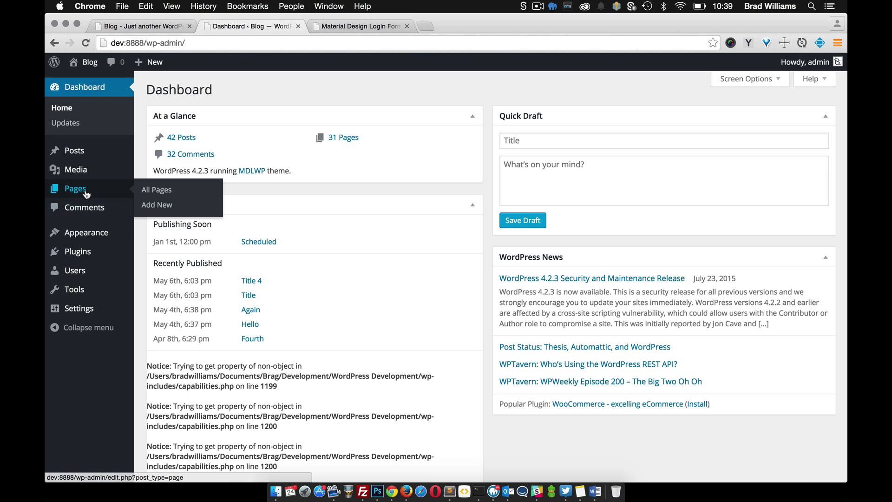
{"action": "left_click", "coordinate": [158, 190]}
{"action": "scroll", "coordinate": [279, 276], "scroll_direction": "down", "scroll_amount": 5}
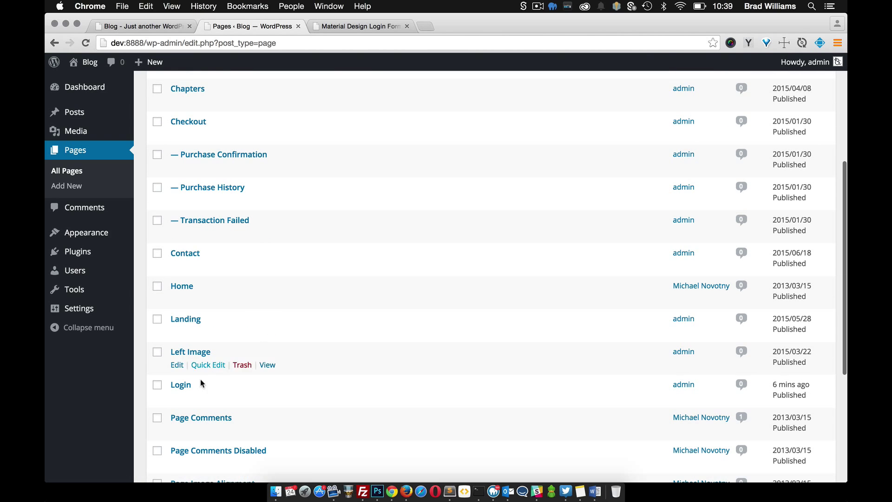
{"action": "left_click", "coordinate": [177, 398]}
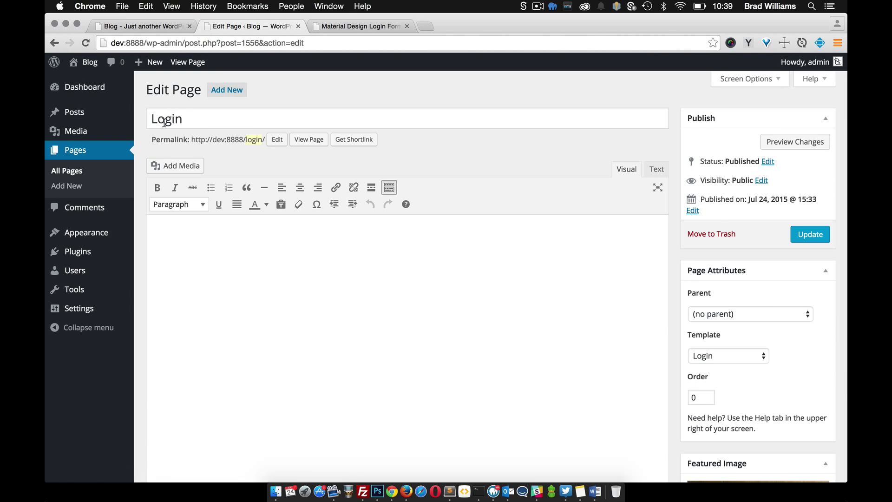